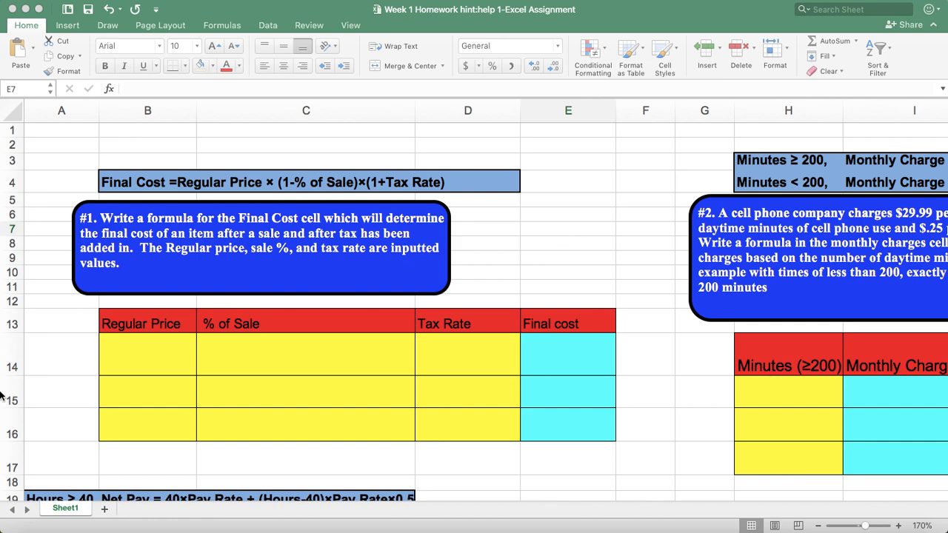
Fill in row 14 with a regular price of 100, a 20% sale discount and a 5% tax rate
left_click(128, 355)
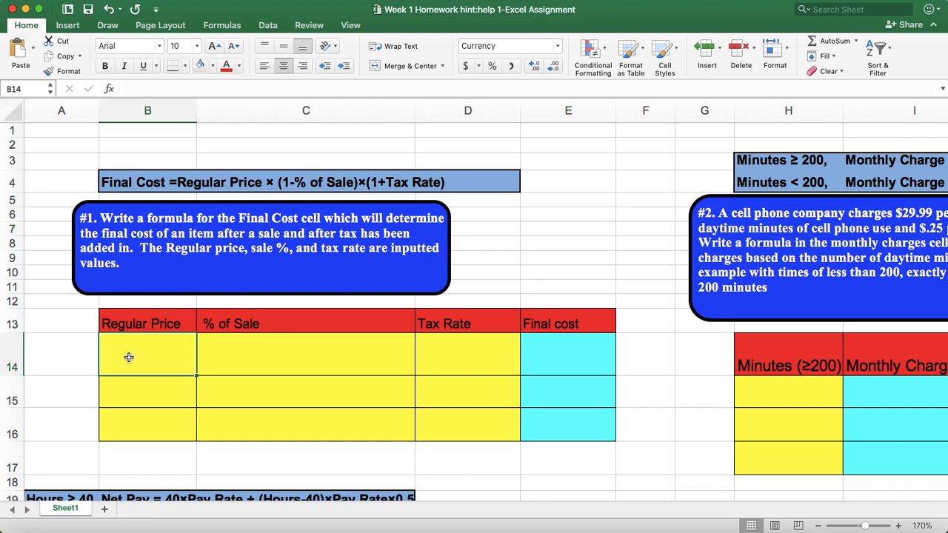
type("100")
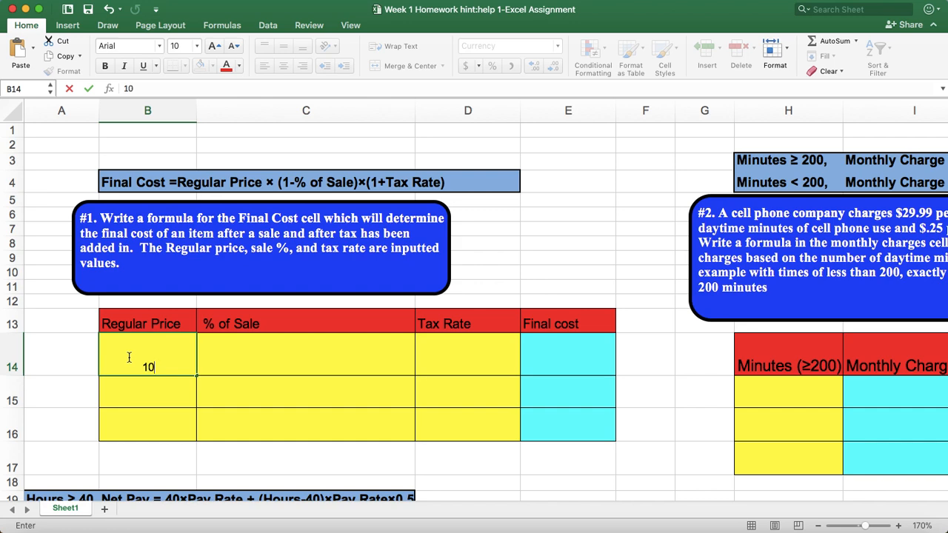
left_click(266, 361)
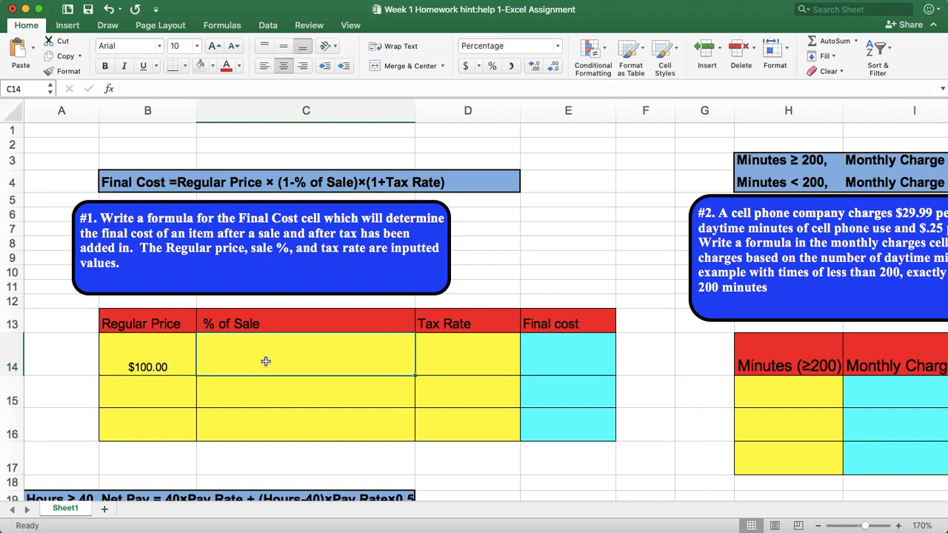
type("20")
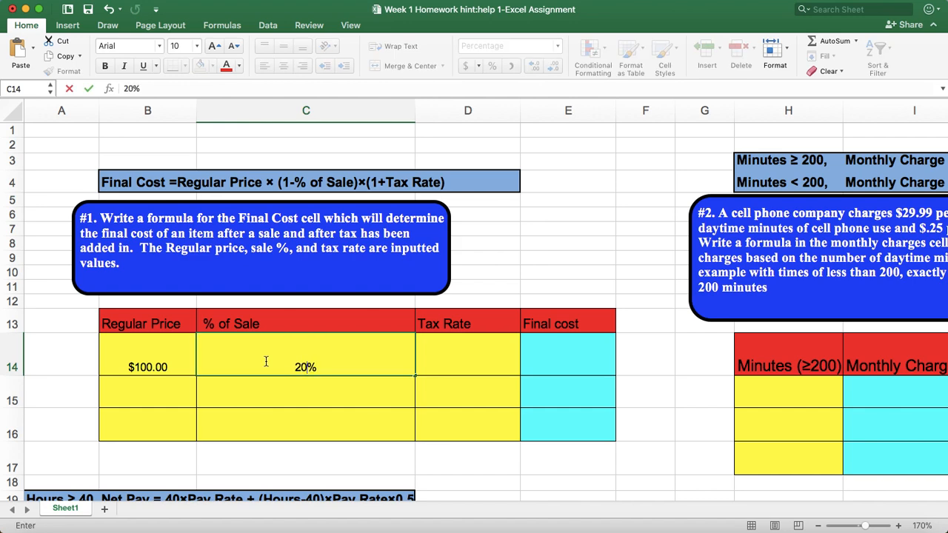
left_click(470, 360)
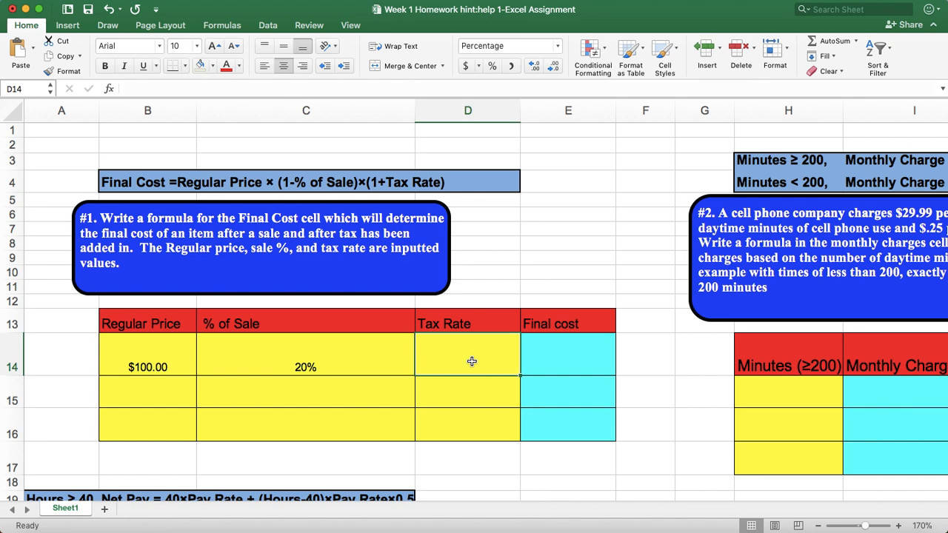
type("5")
Enter 84 as a plain number for the final cost in E14
left_click(568, 360)
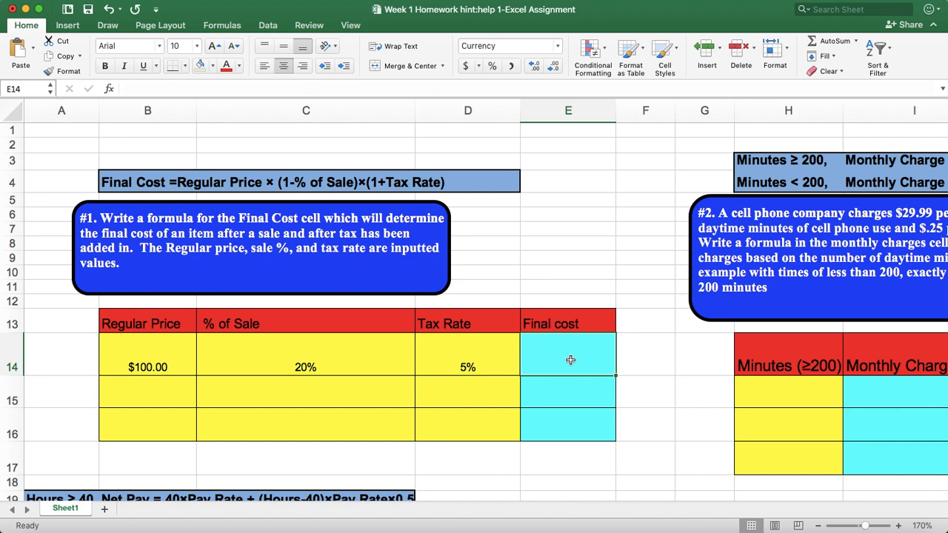
type("84")
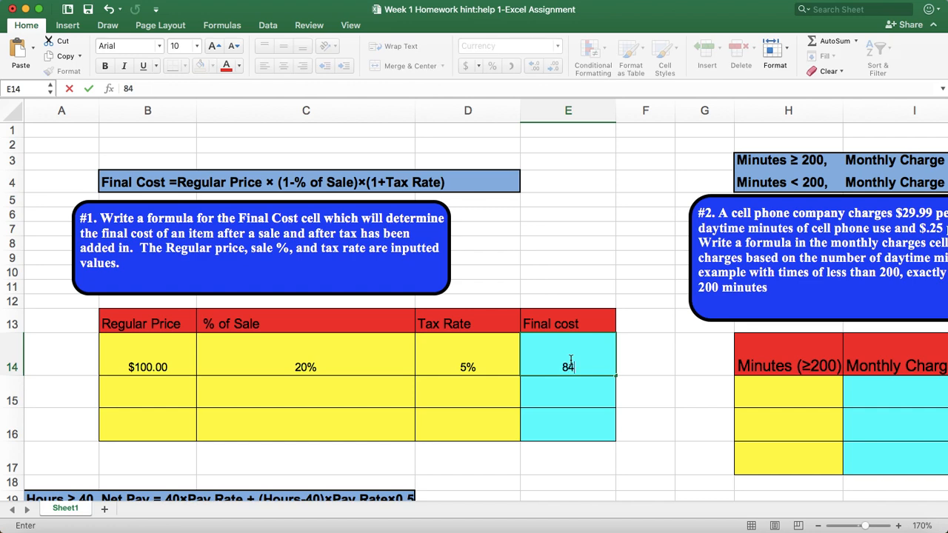
left_click(645, 353)
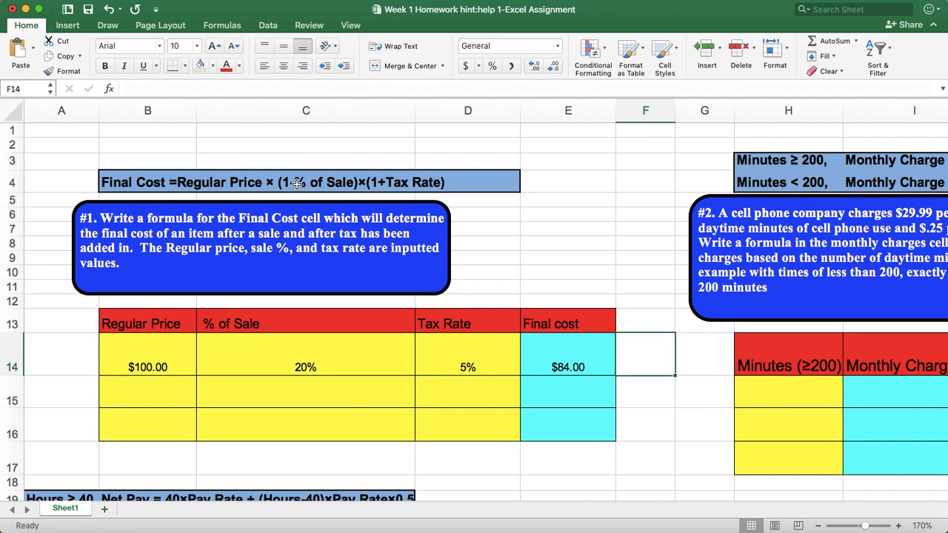
Clear the typed number from the final cost cell E14
mouse_move(316, 184)
mouse_move(375, 185)
left_click(568, 368)
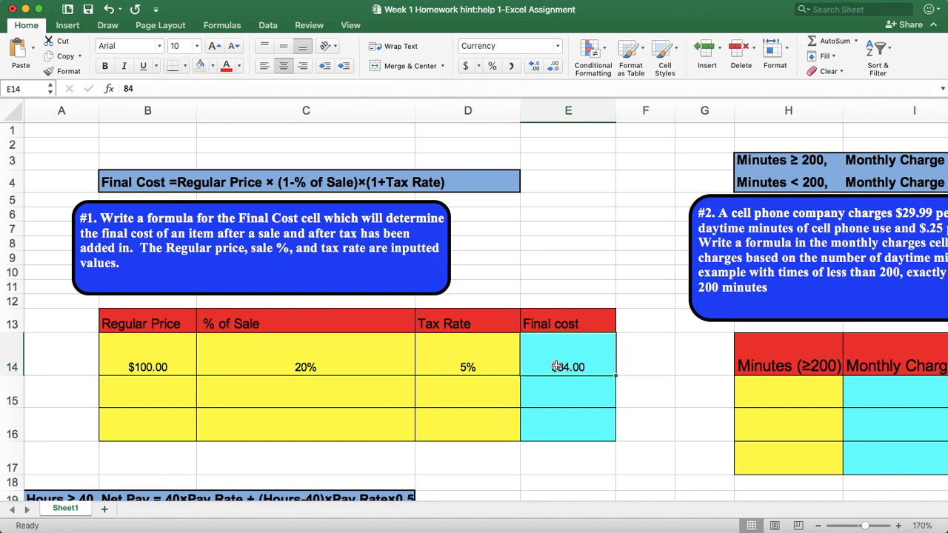
right_click(556, 359)
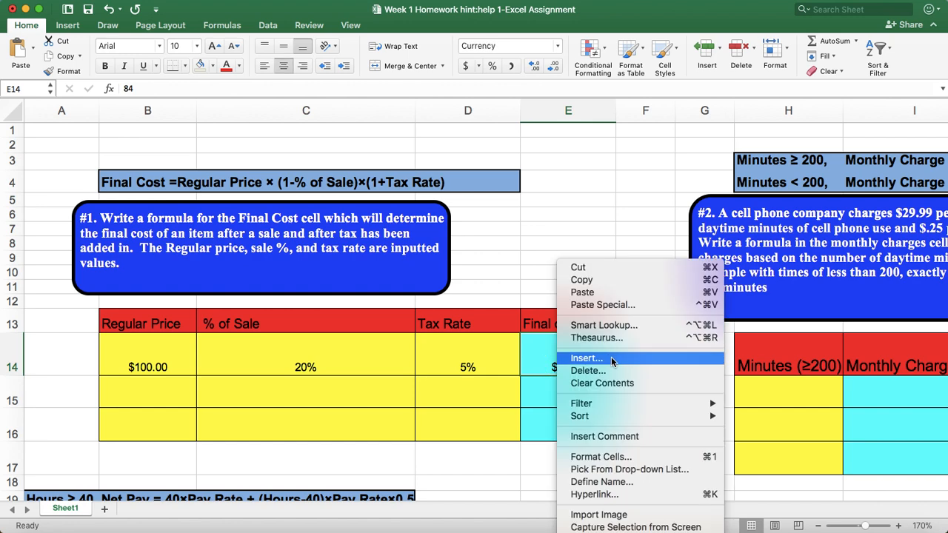
left_click(597, 384)
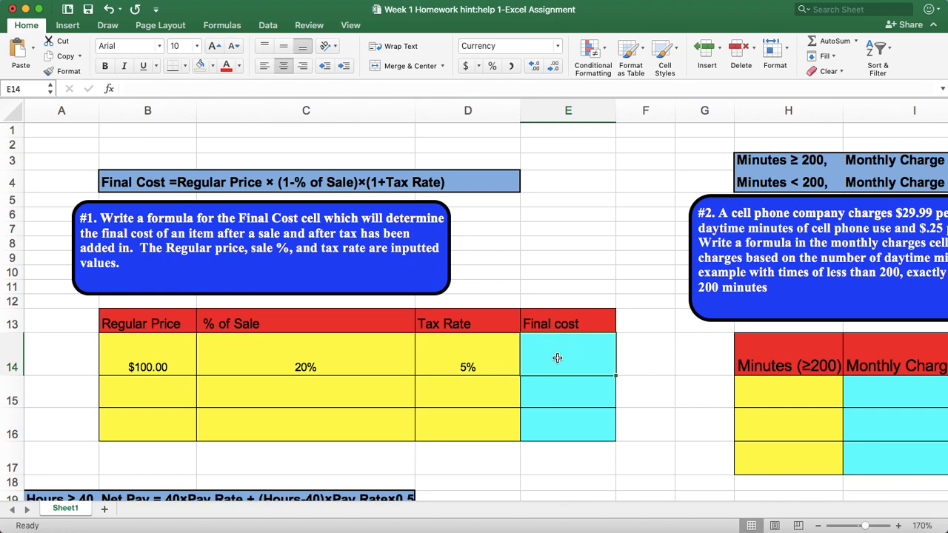
Enter the final cost formula =B14*(1-C14)*(1+D14) in E14, referencing the row's price, sale percentage and tax rate
type("=")
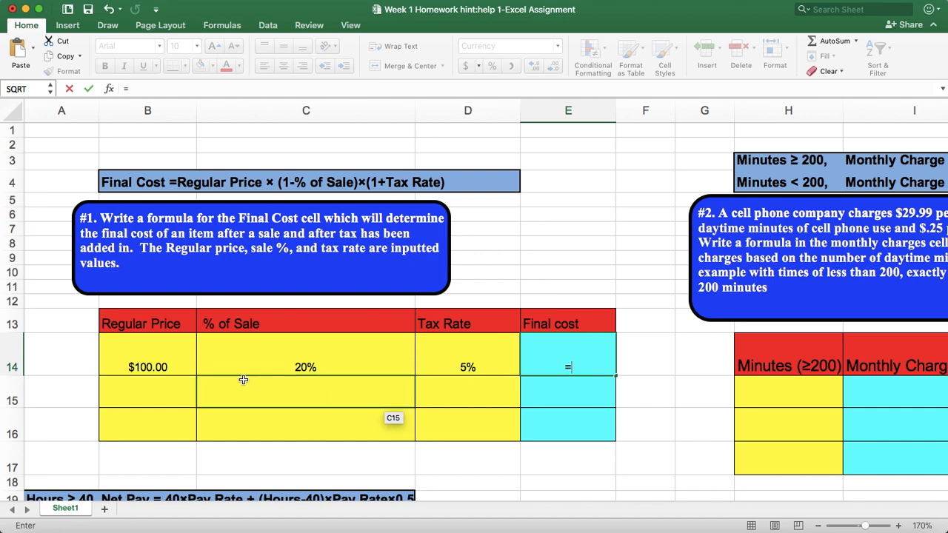
left_click(152, 367)
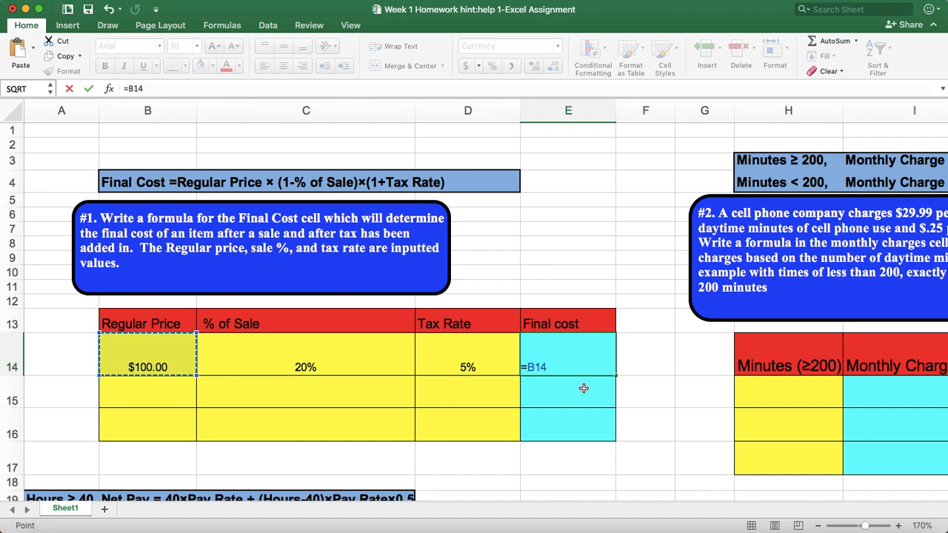
left_click(548, 366)
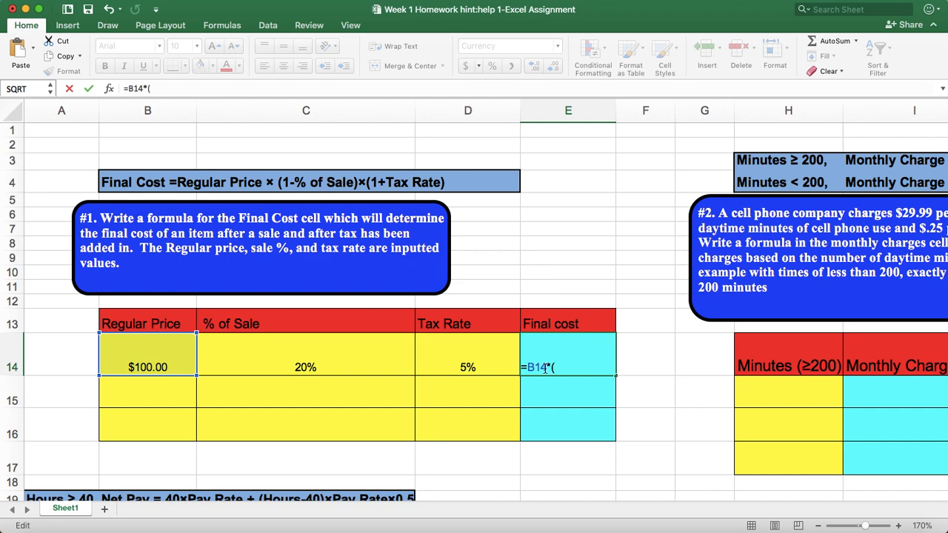
type("1-")
left_click(326, 367)
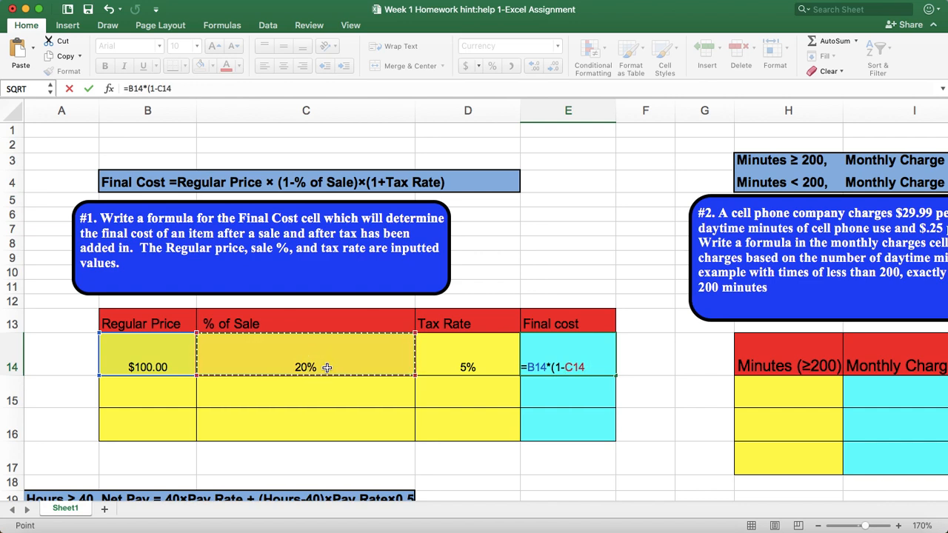
type(")")
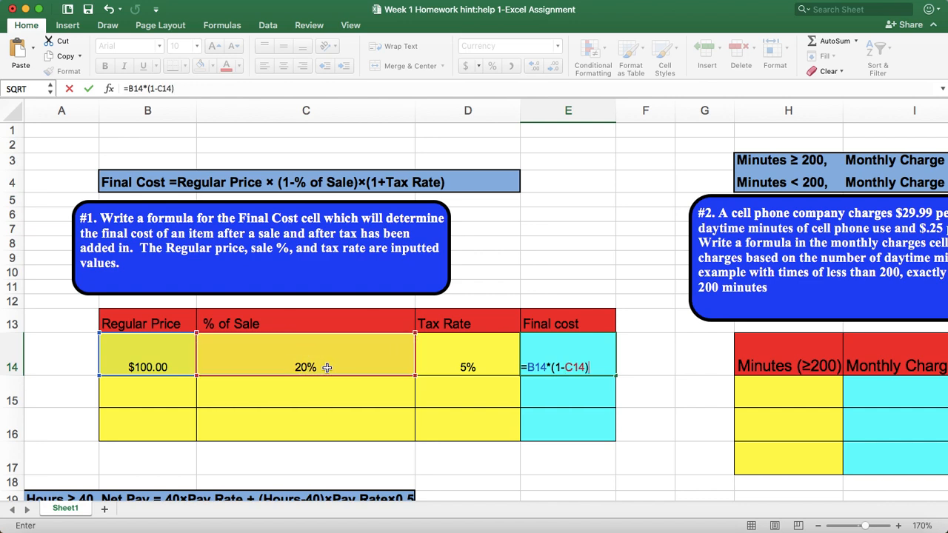
type("*(1+")
left_click(458, 365)
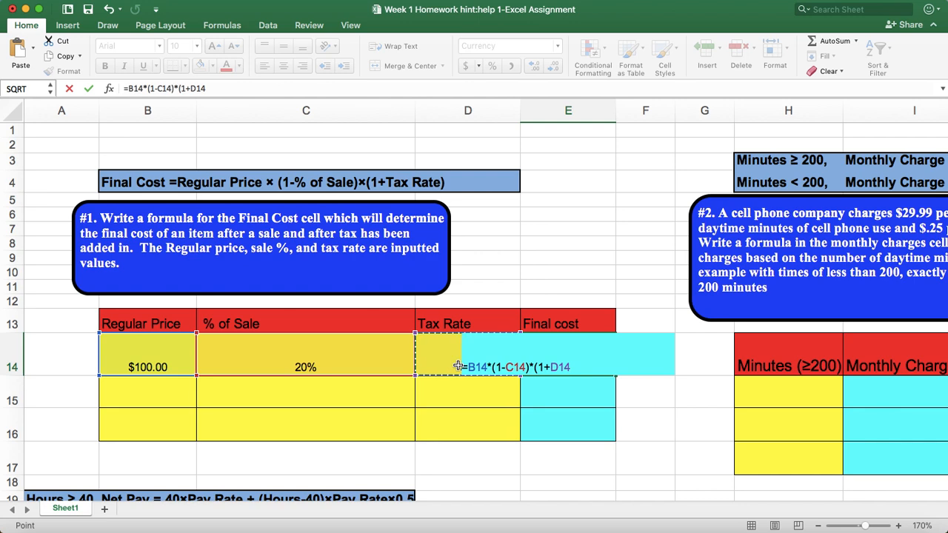
type(")")
key("Return")
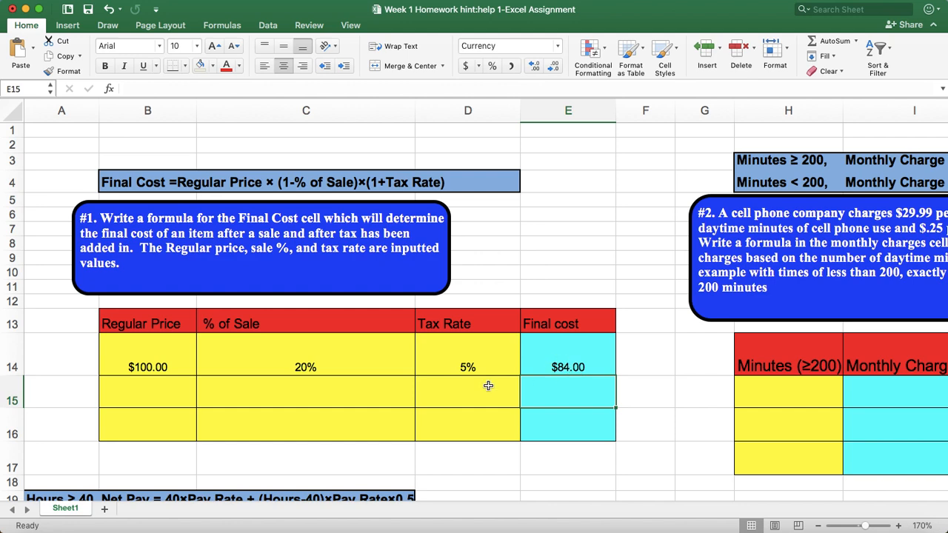
Fill in row 15 with a regular price of 89.99, a 25% sale discount and a 4.35% tax rate
left_click(156, 392)
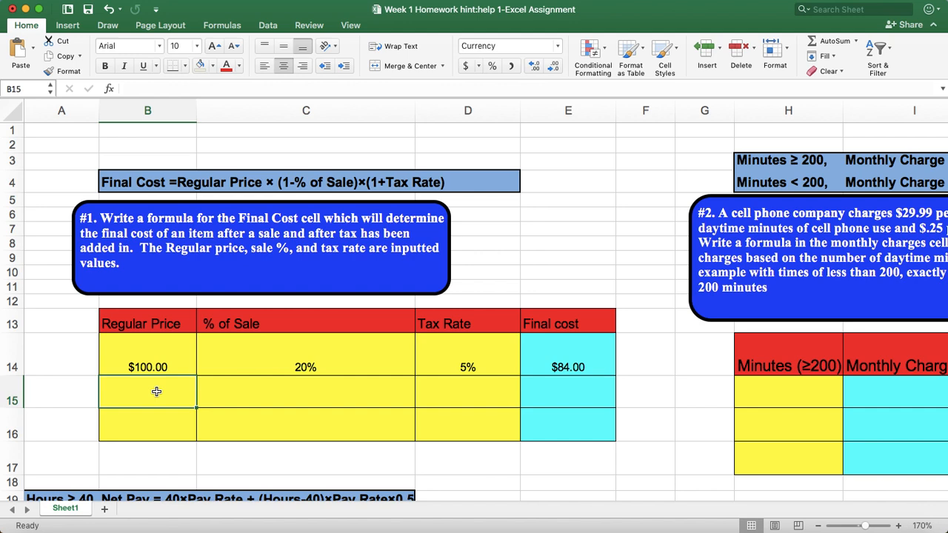
type("89.99")
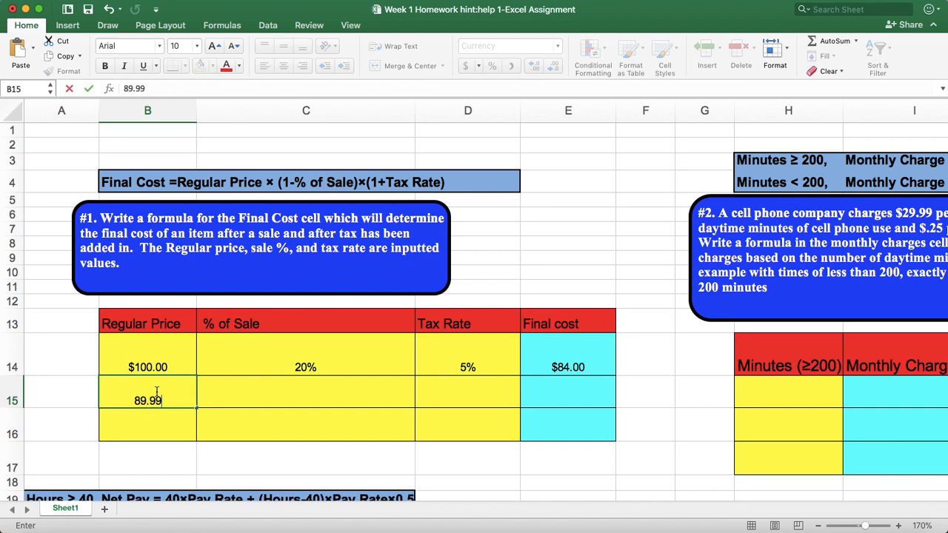
key("Return")
left_click(332, 397)
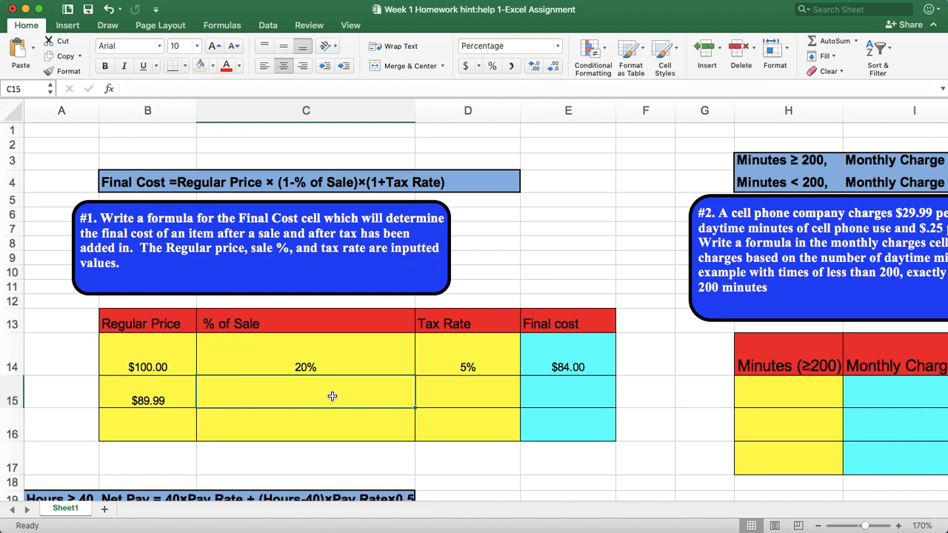
type("25")
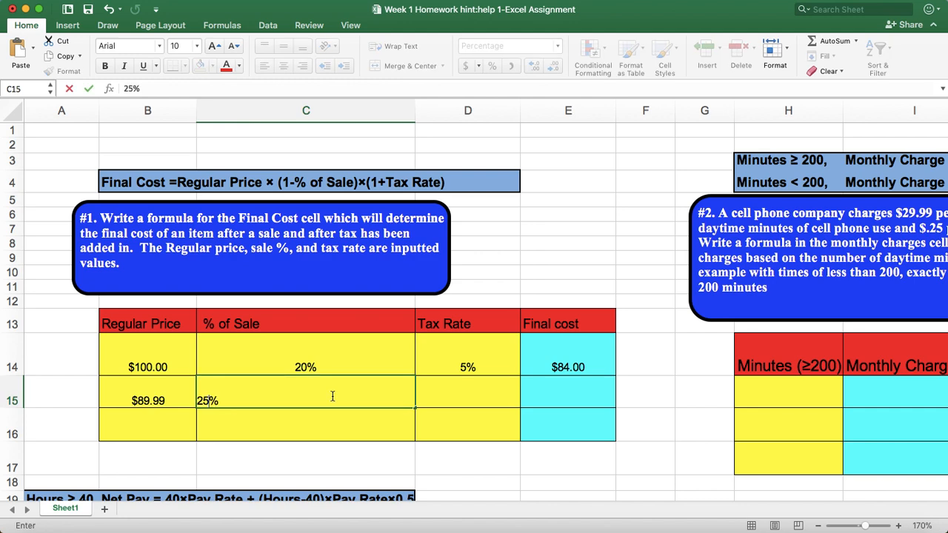
left_click(472, 398)
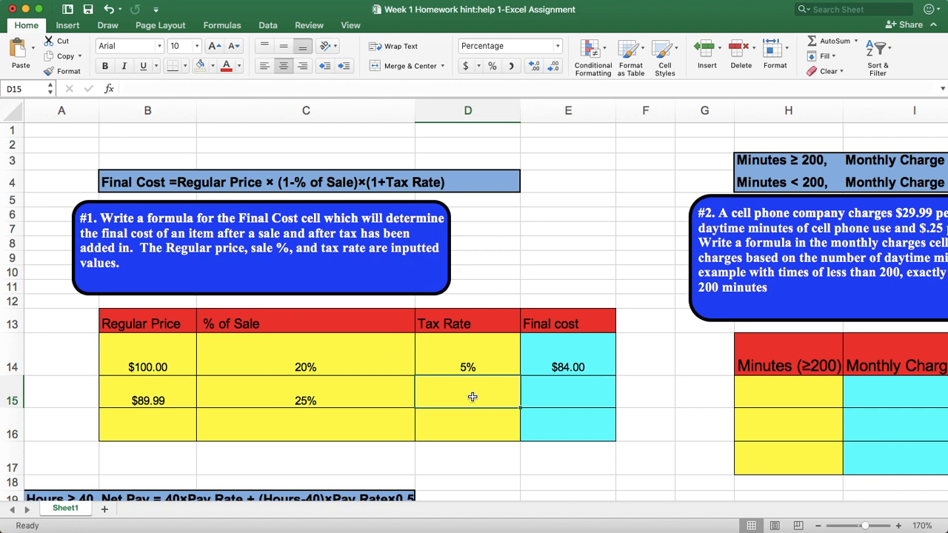
type("4.35")
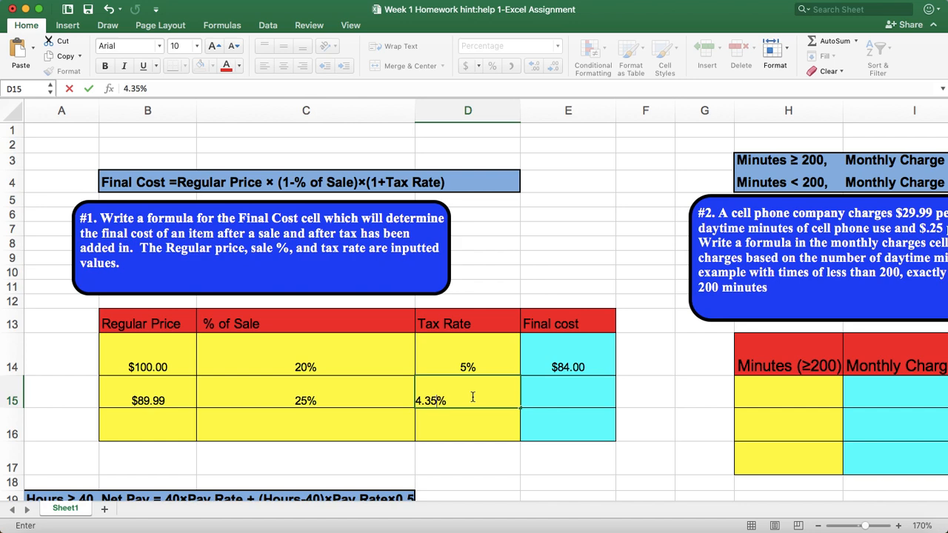
left_click(533, 469)
Display the tax rates in D15 and D14 with two decimal places
left_click(464, 399)
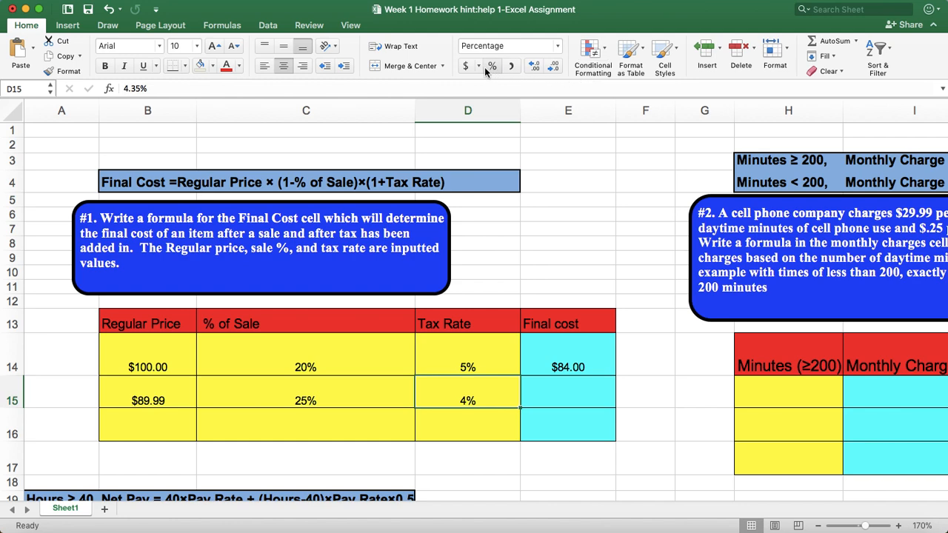
left_click(538, 67)
left_click(537, 67)
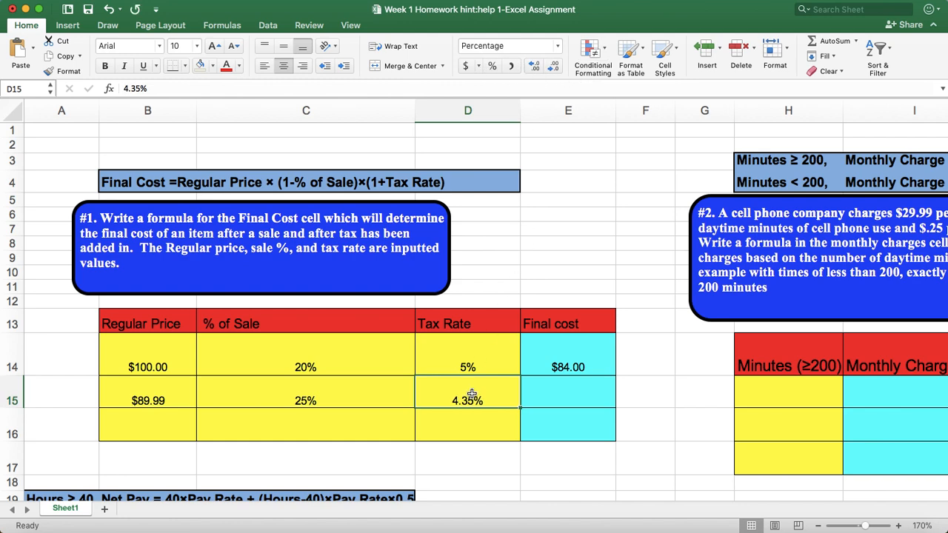
left_click(477, 367)
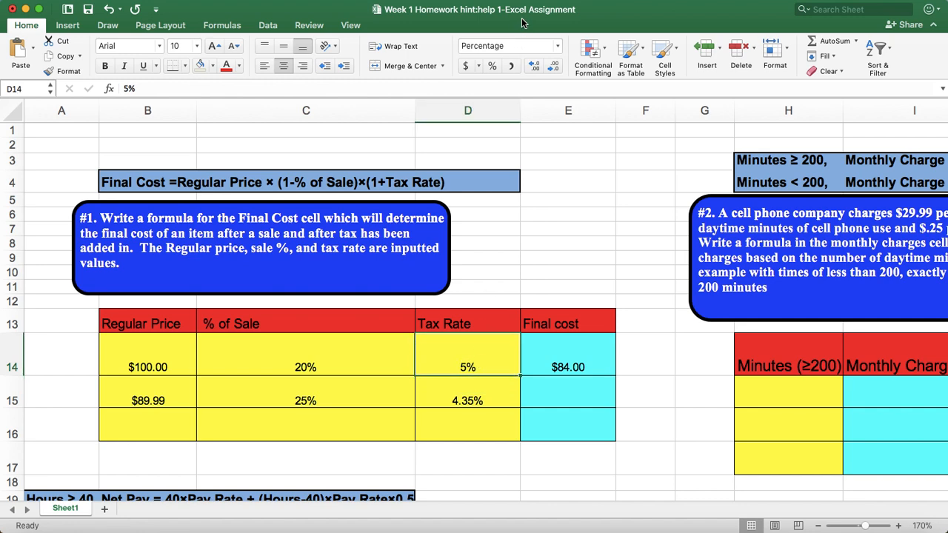
left_click(536, 67)
left_click(537, 67)
Copy the final cost formula from E14 down to E15
left_click(582, 369)
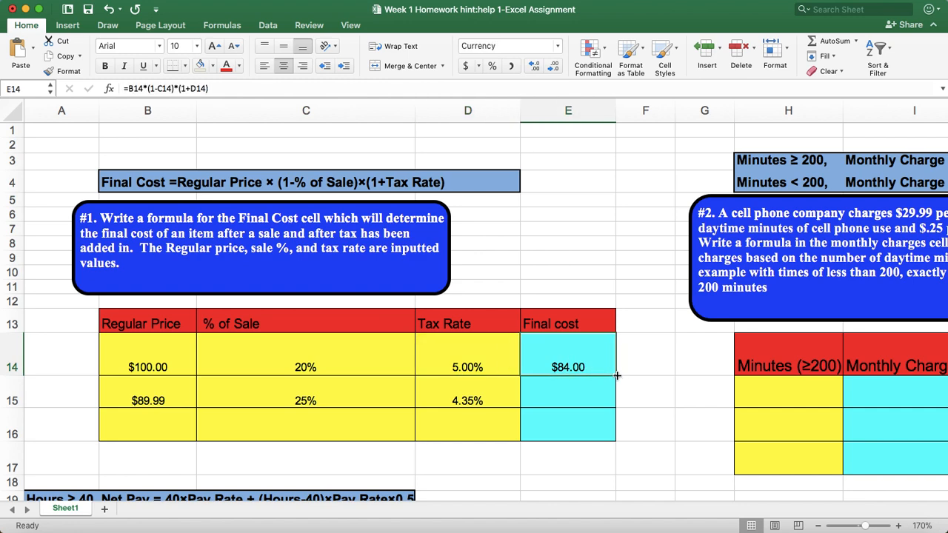
left_click_drag(617, 375, 612, 406)
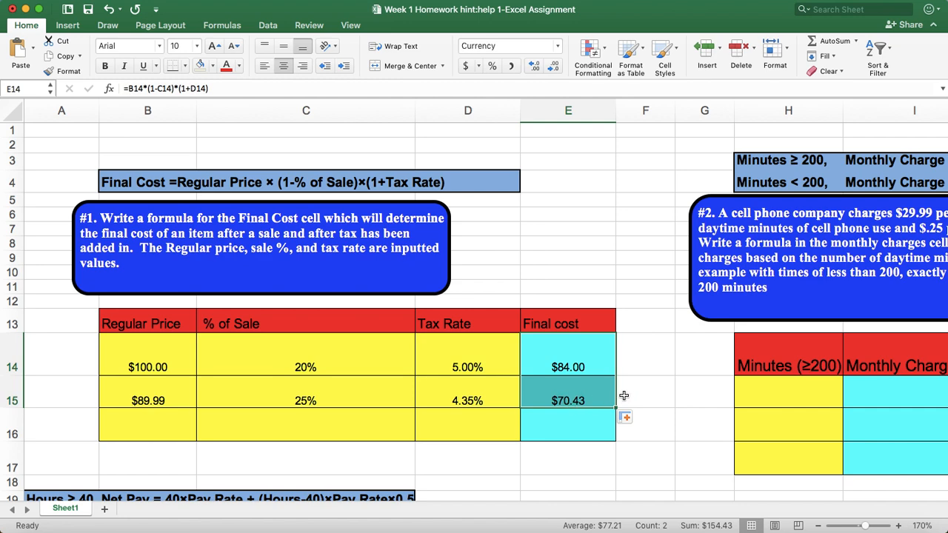
Fill in row 16 with a regular price of 218, a 15% sale discount and a 5.13% tax rate
left_click(160, 420)
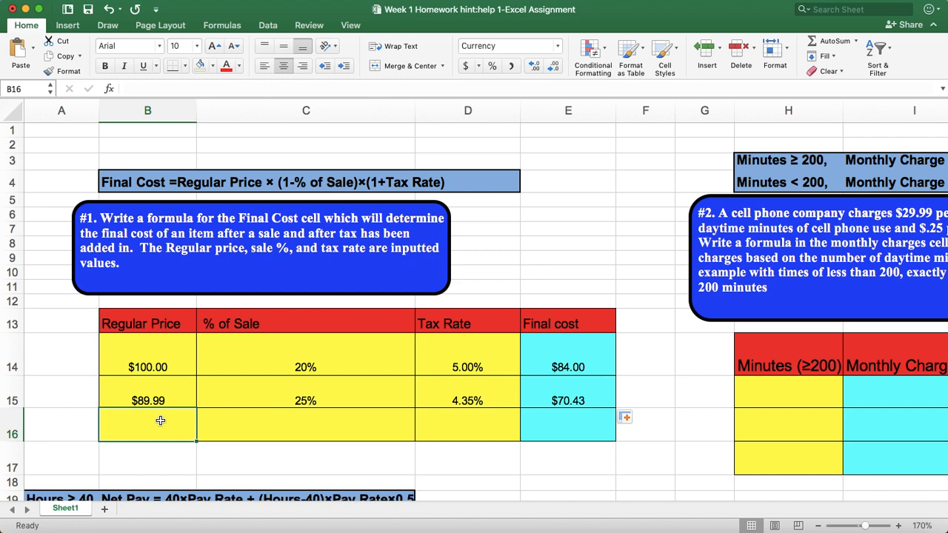
type("2")
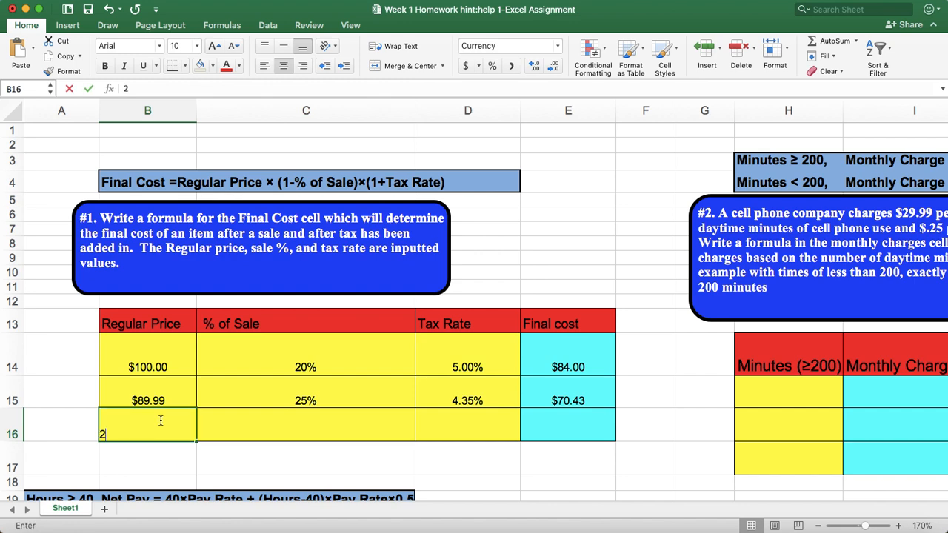
type("18")
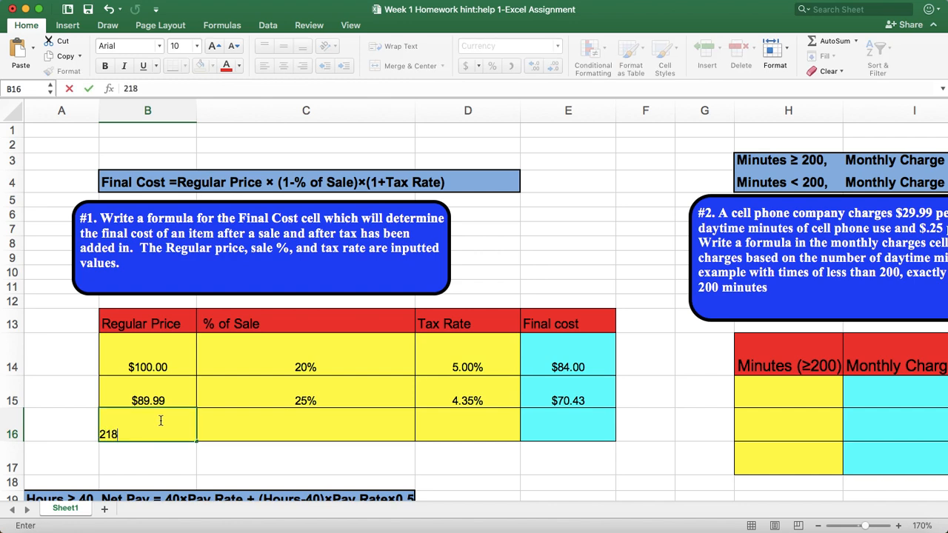
left_click(284, 435)
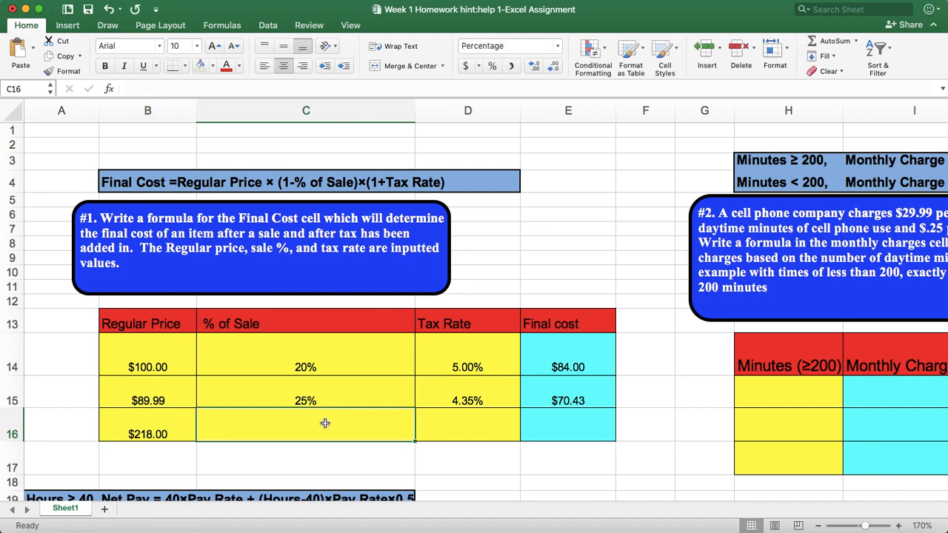
type("15")
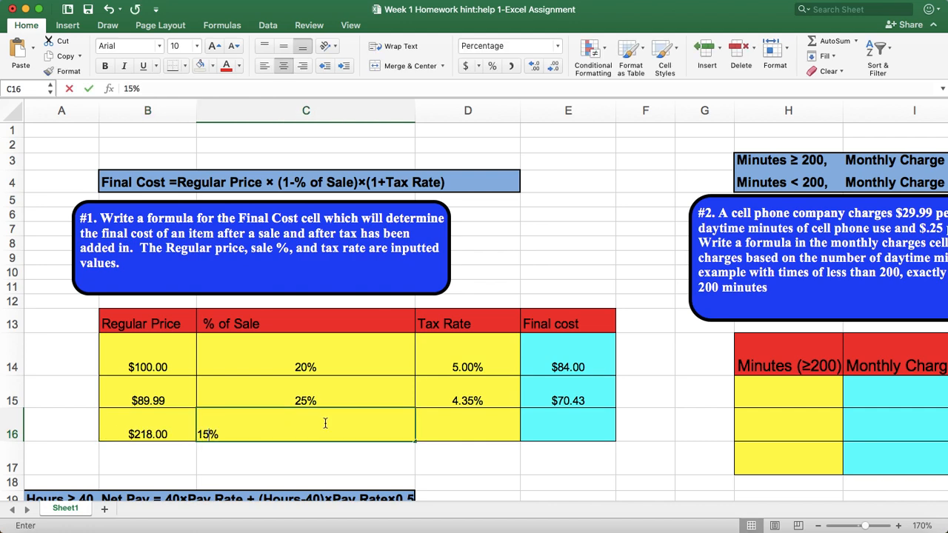
left_click(477, 427)
type("5.13")
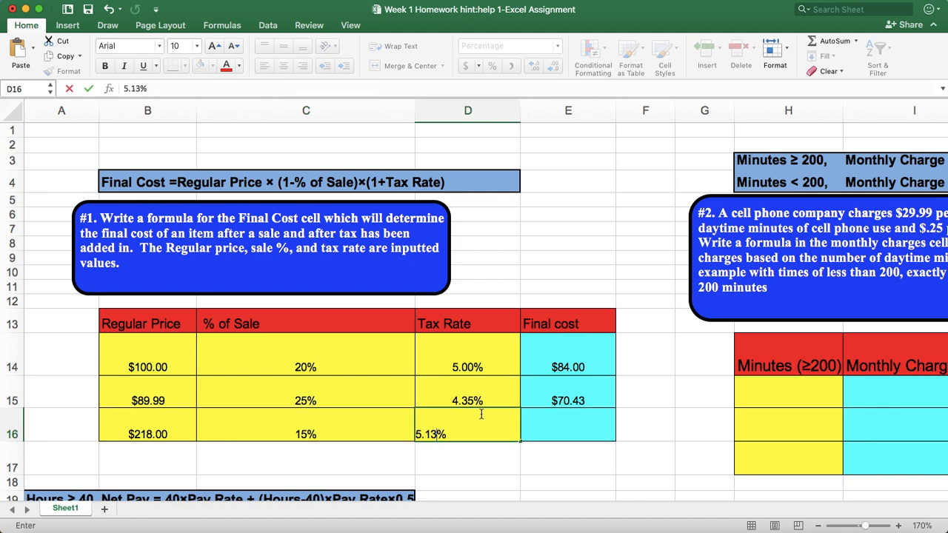
left_click(654, 468)
Copy the final cost formula from E15 down to E16
left_click(596, 405)
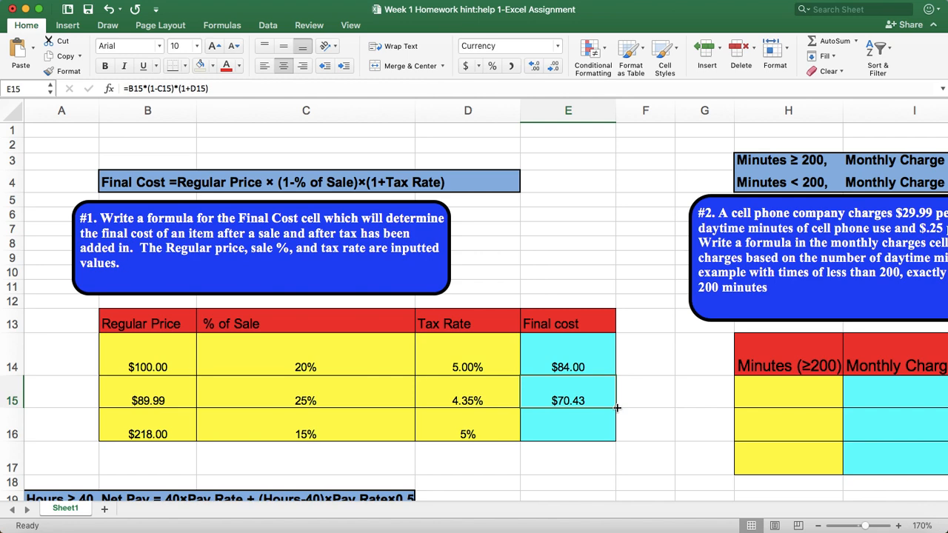
left_click_drag(617, 408, 608, 442)
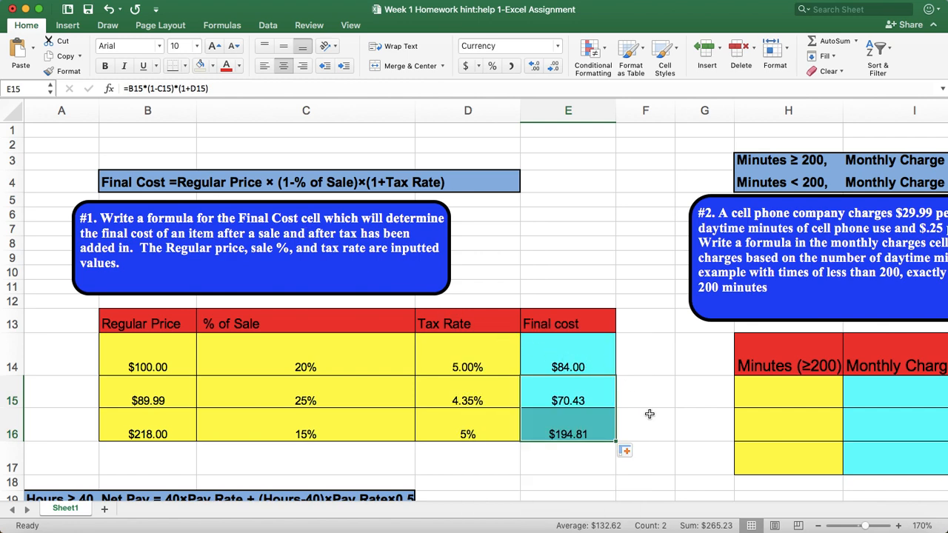
Examine the problem #2 statement on cell phone charges and its two monthly charge rules above and below 200 minutes
scroll(649, 413, "right", 3)
scroll(591, 403, "right", 3)
scroll(591, 403, "right", 2)
scroll(866, 322, "right", 2)
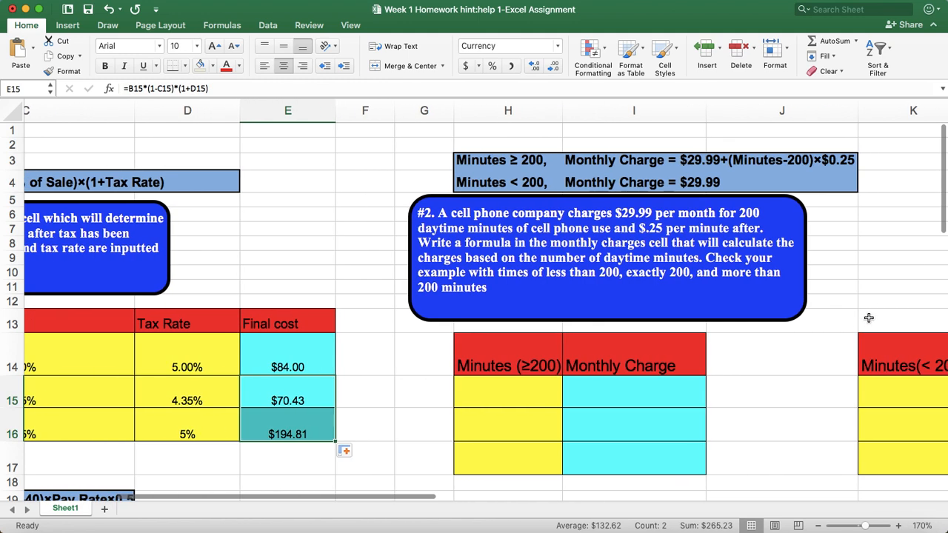
scroll(866, 321, "right", 1)
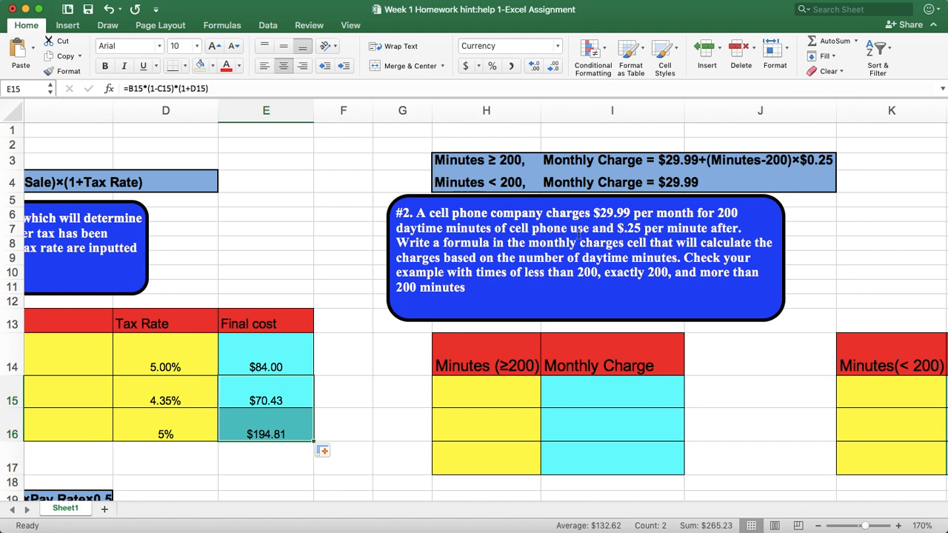
mouse_move(620, 229)
mouse_move(690, 228)
mouse_move(776, 164)
mouse_move(473, 169)
mouse_move(651, 189)
scroll(740, 375, "down", 1)
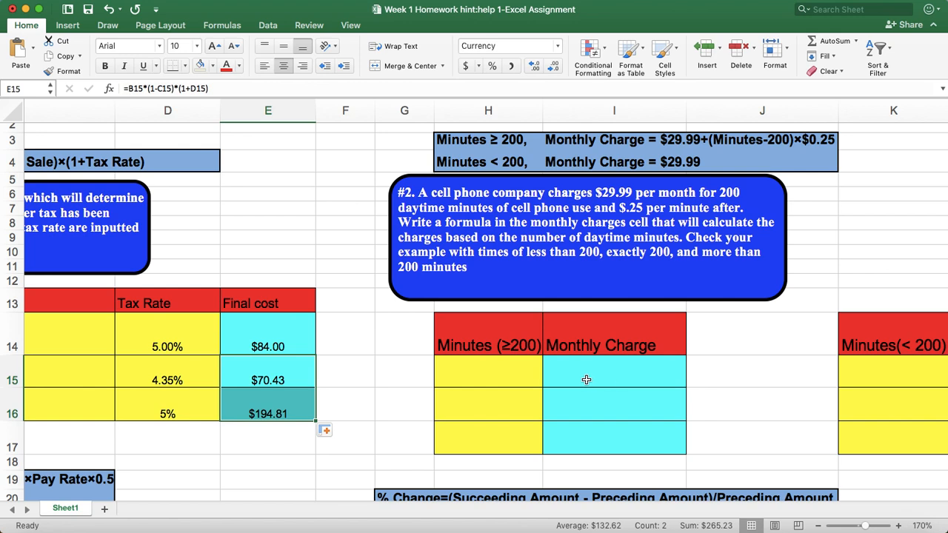
Enter 245 in H15 as the first sample in the Minutes (≥200) column
left_click(497, 375)
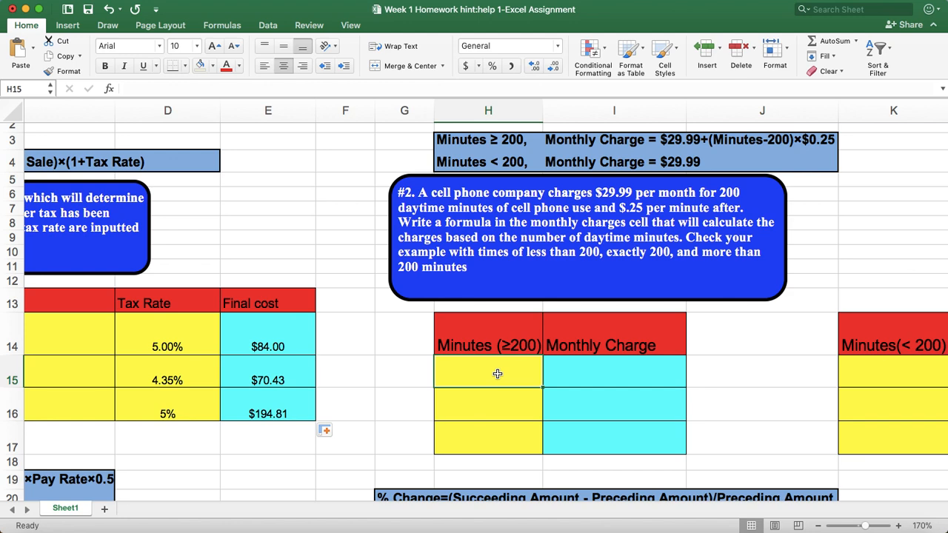
type("245")
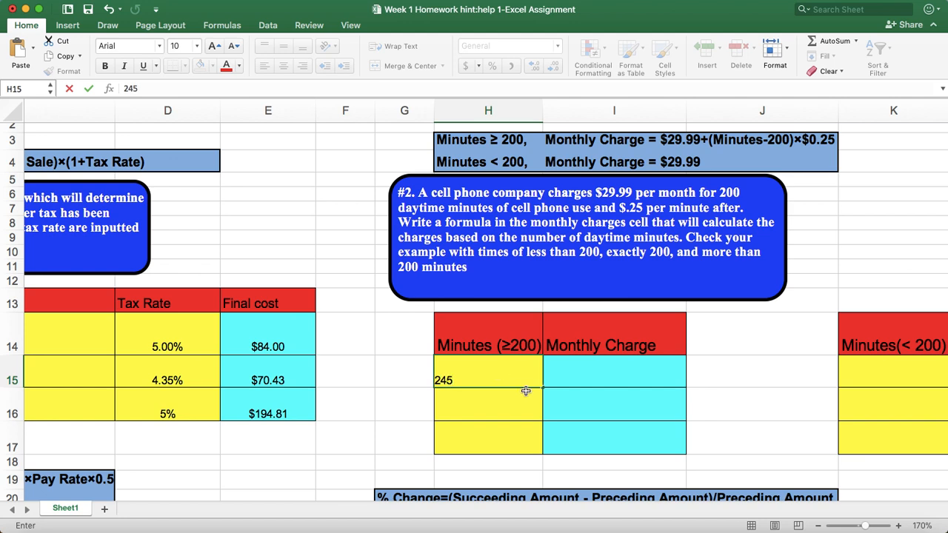
Enter the monthly charge formula =29.99+(H15-200)*0.25 in I15, referencing the row's minutes
left_click(603, 374)
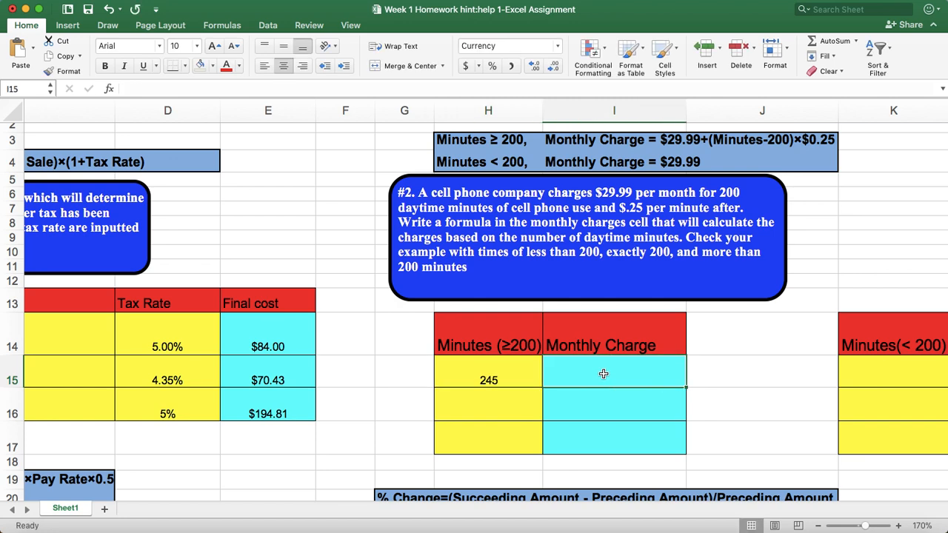
type("=")
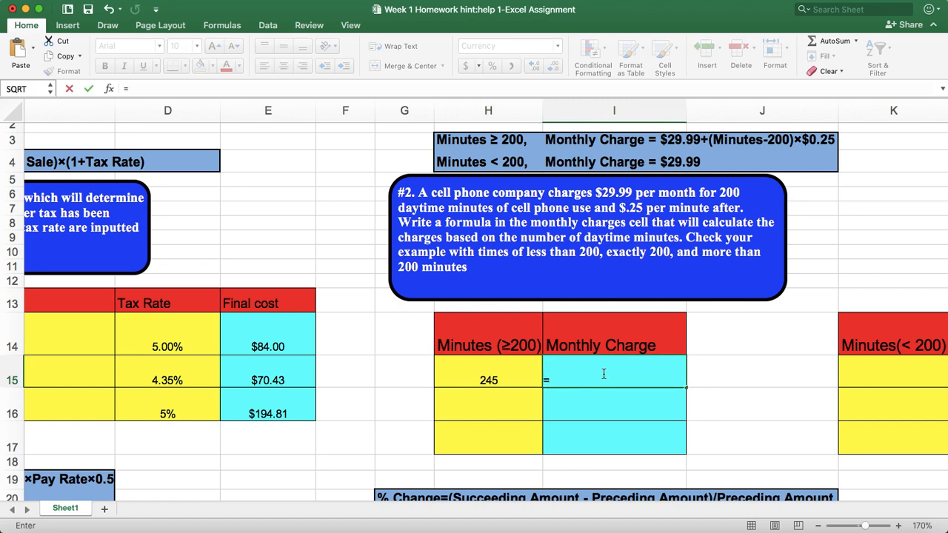
type("29.99+(")
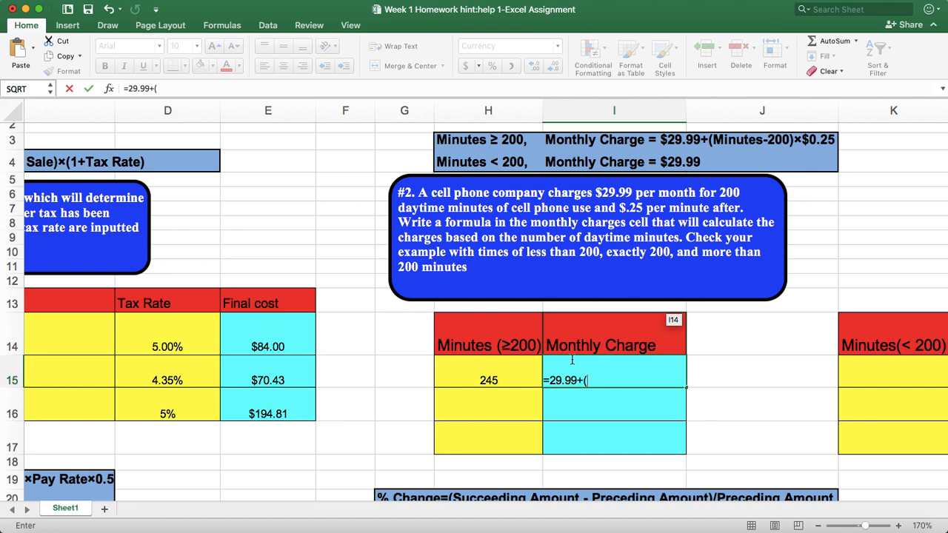
left_click(489, 380)
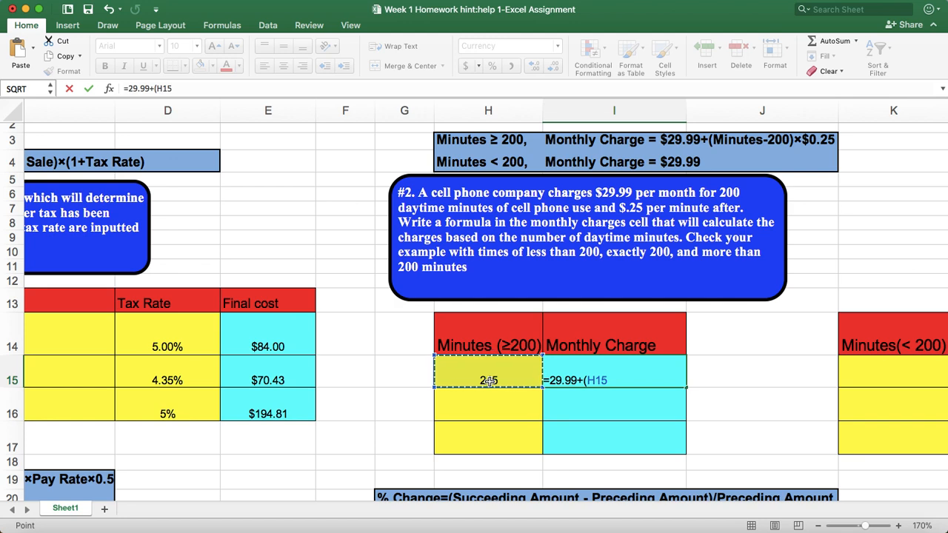
type("-")
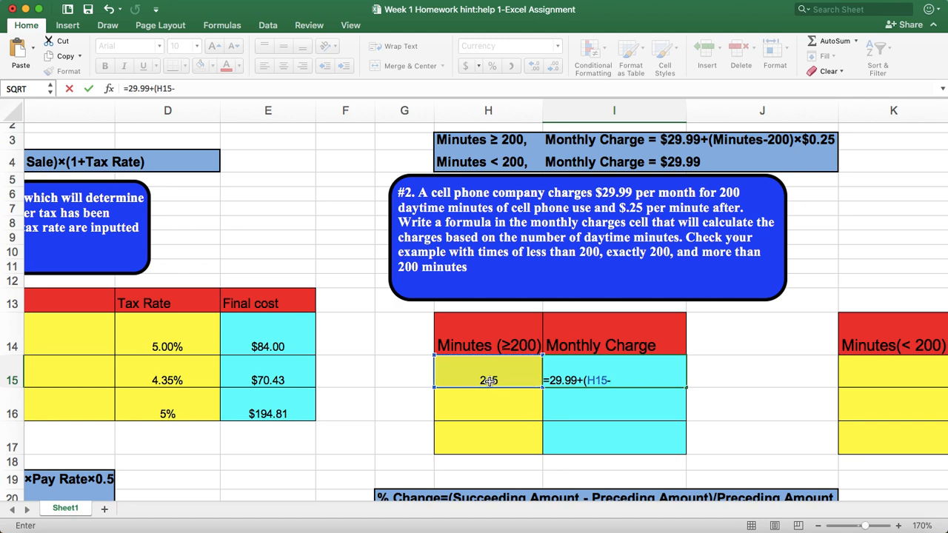
type("200)*0.2")
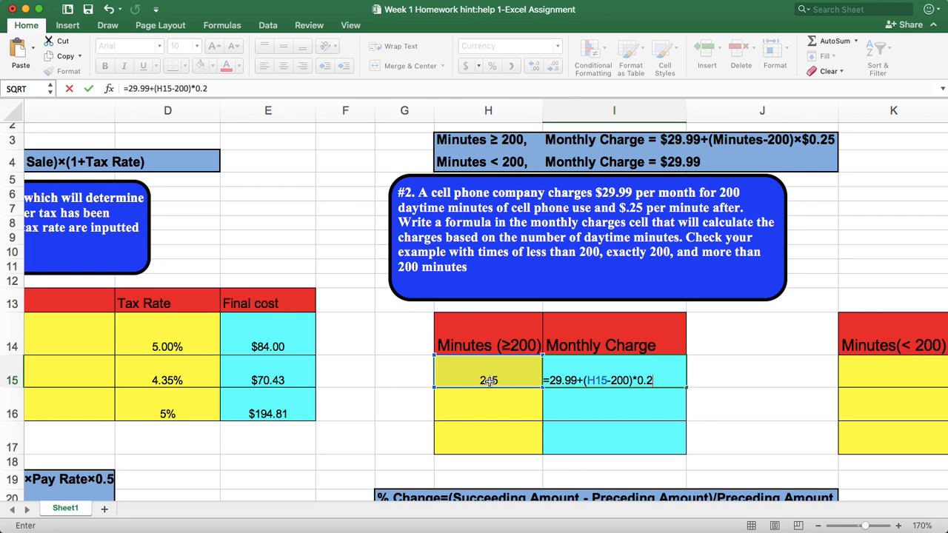
type("5")
key("Return")
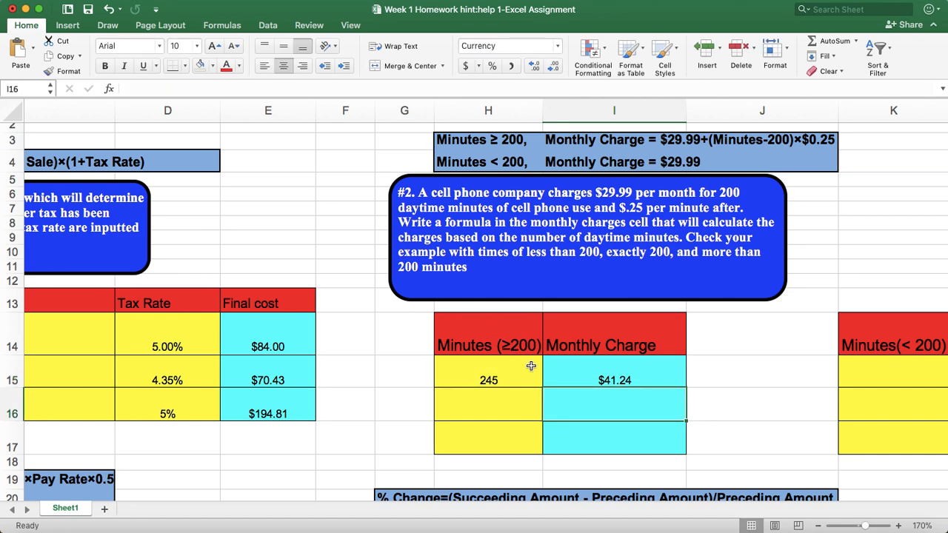
Switch the monthly charge in I15 to the General number format and back to Currency
left_click(620, 381)
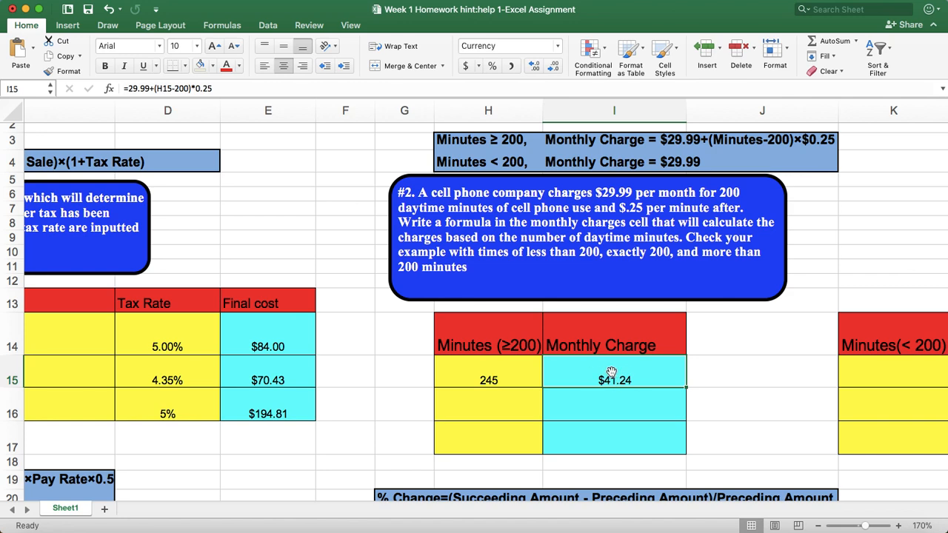
left_click(558, 47)
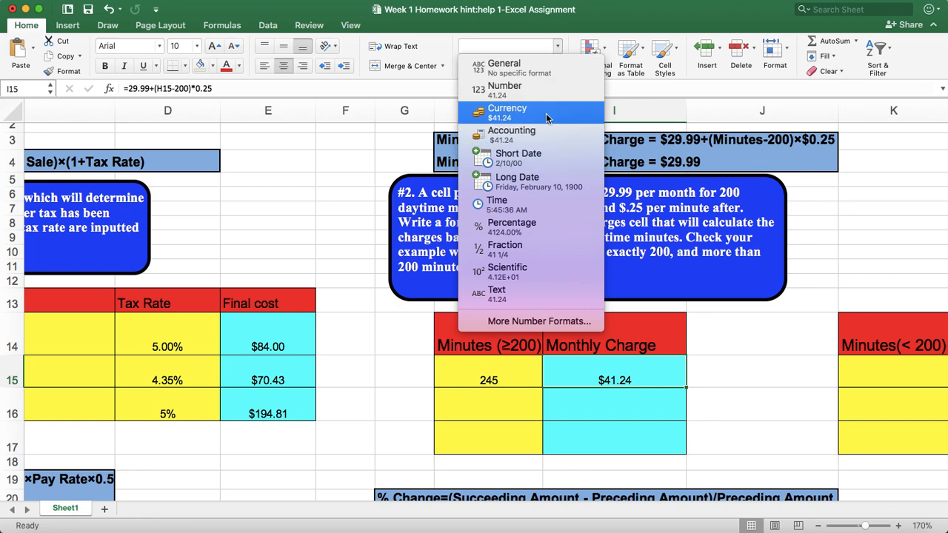
left_click(510, 74)
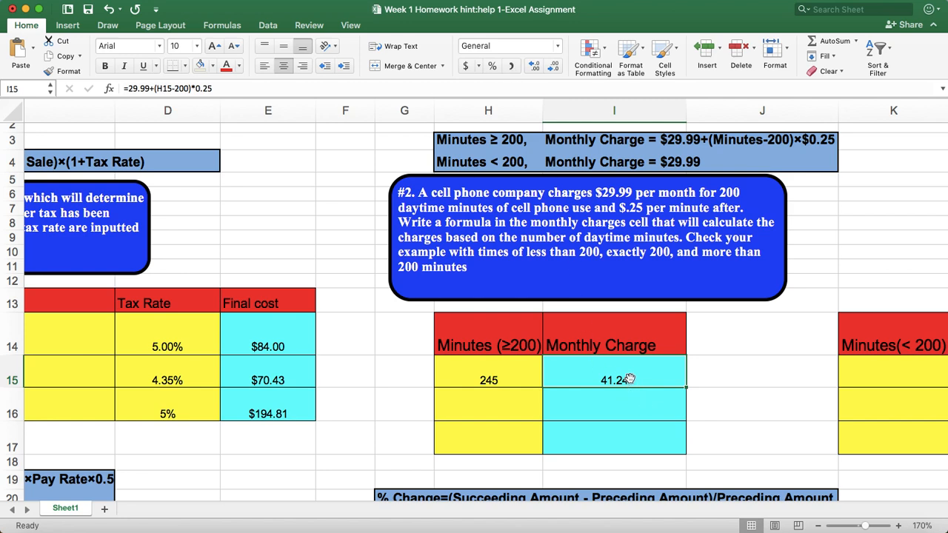
left_click(557, 46)
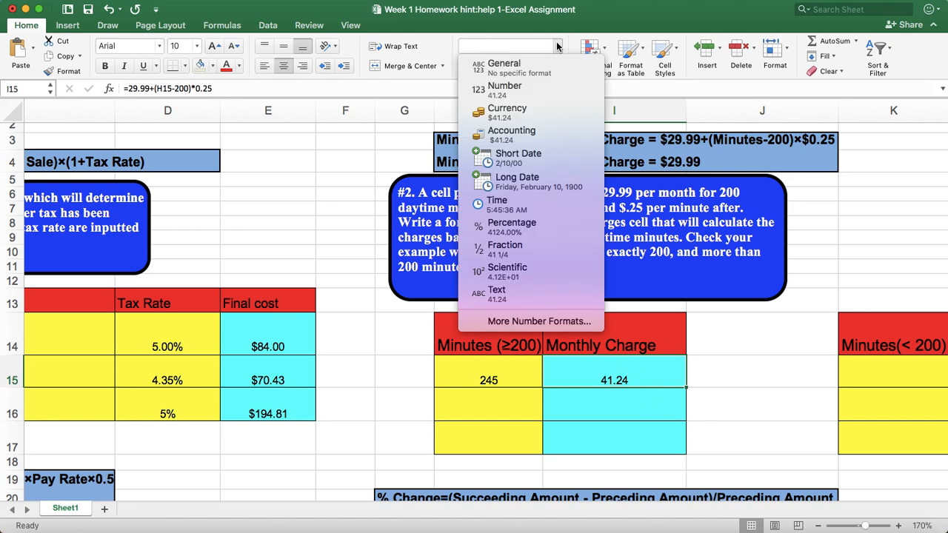
left_click(504, 91)
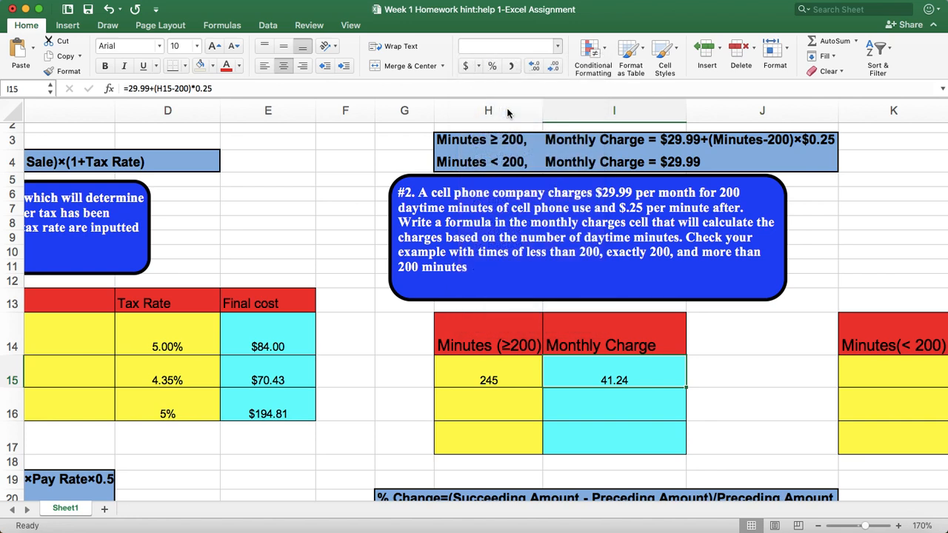
left_click(732, 379)
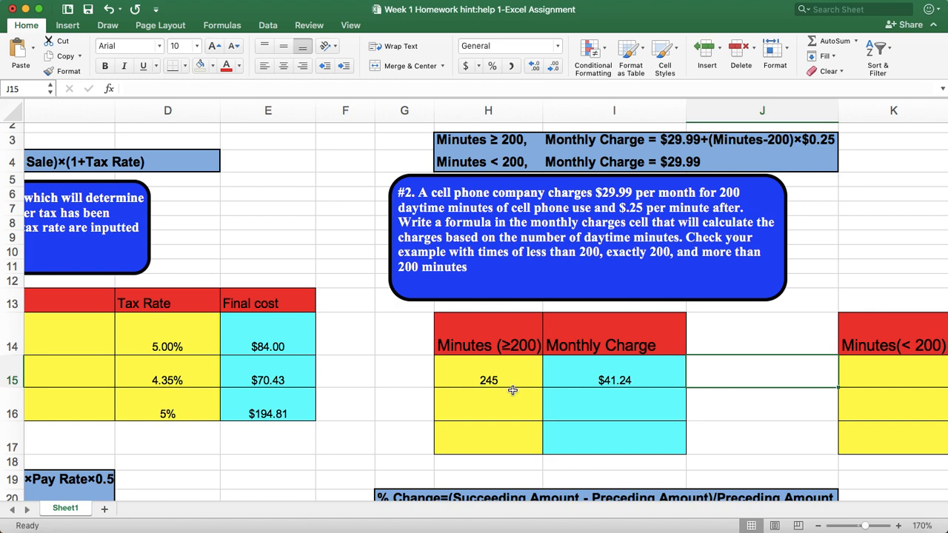
Enter 387 in H16 and 412 in H17 as further samples in the Minutes (≥200) column
left_click(489, 406)
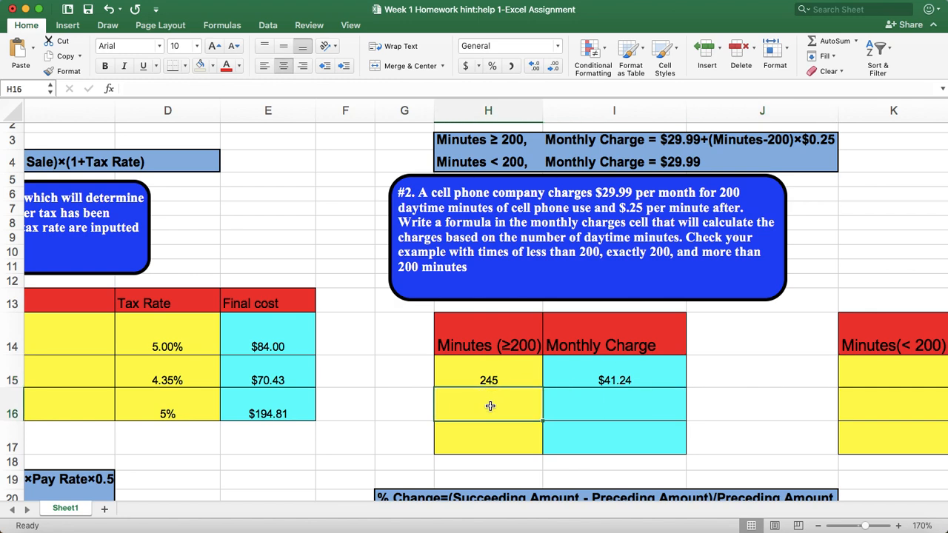
type("3")
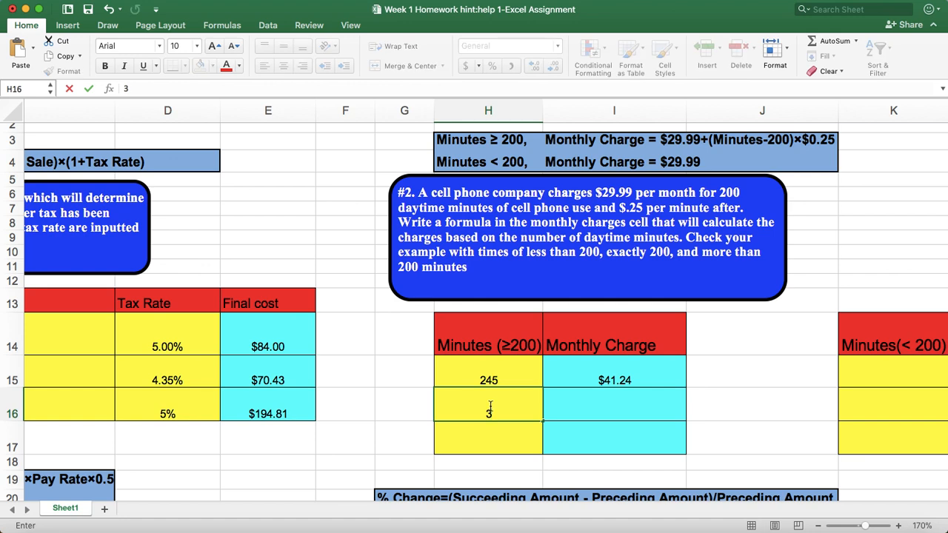
type("87")
left_click(731, 410)
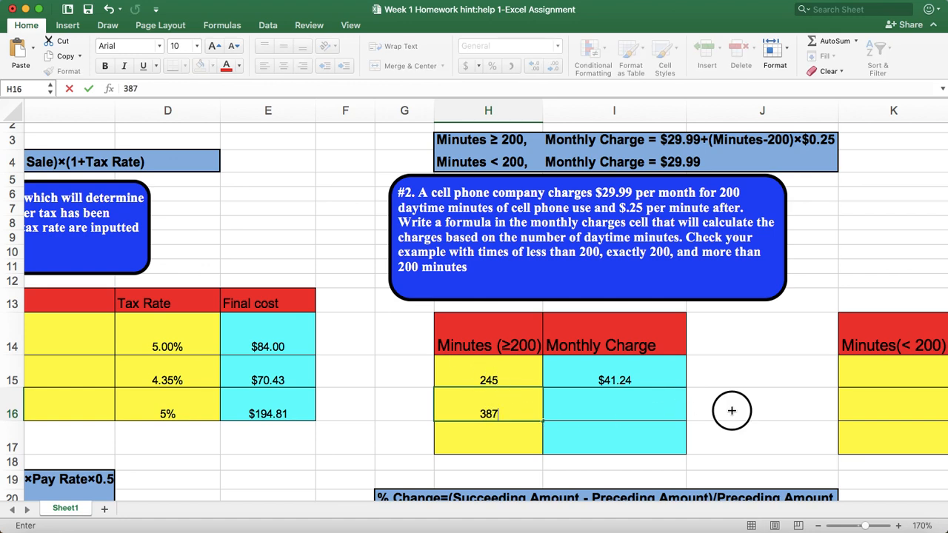
left_click(495, 439)
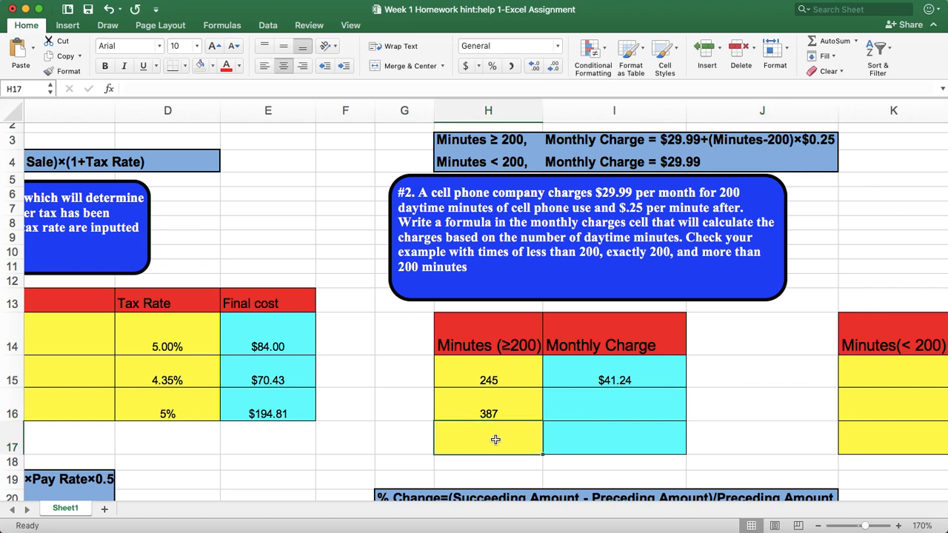
type("412")
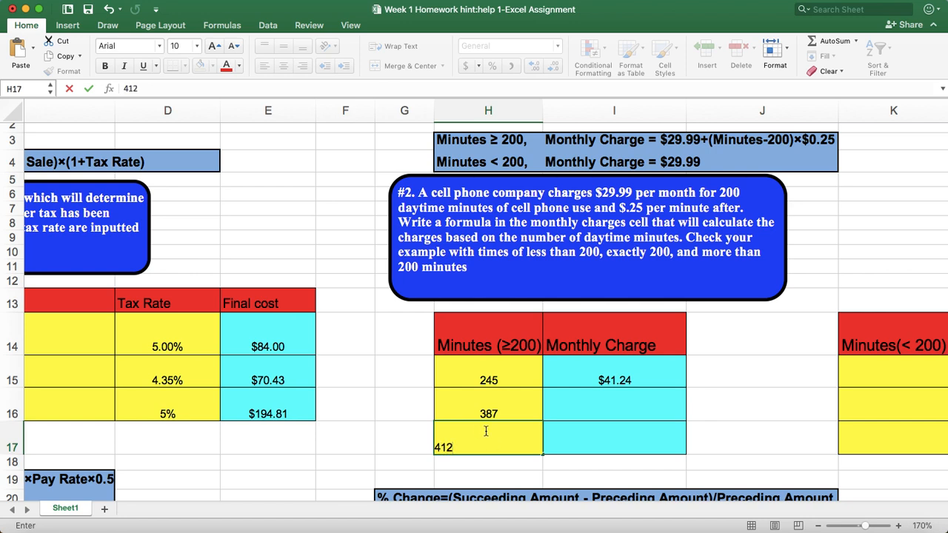
left_click(747, 424)
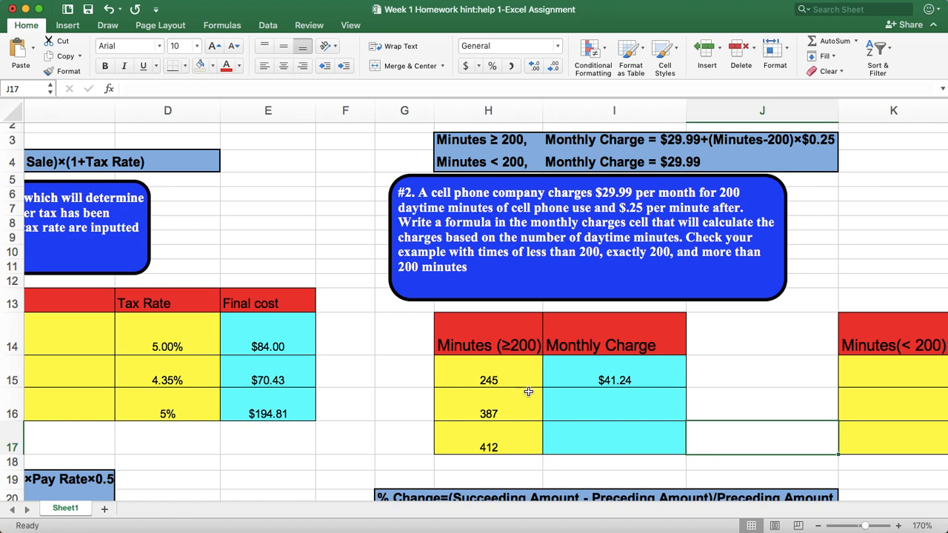
Copy the monthly charge formula from I15 down through I17
left_click(674, 376)
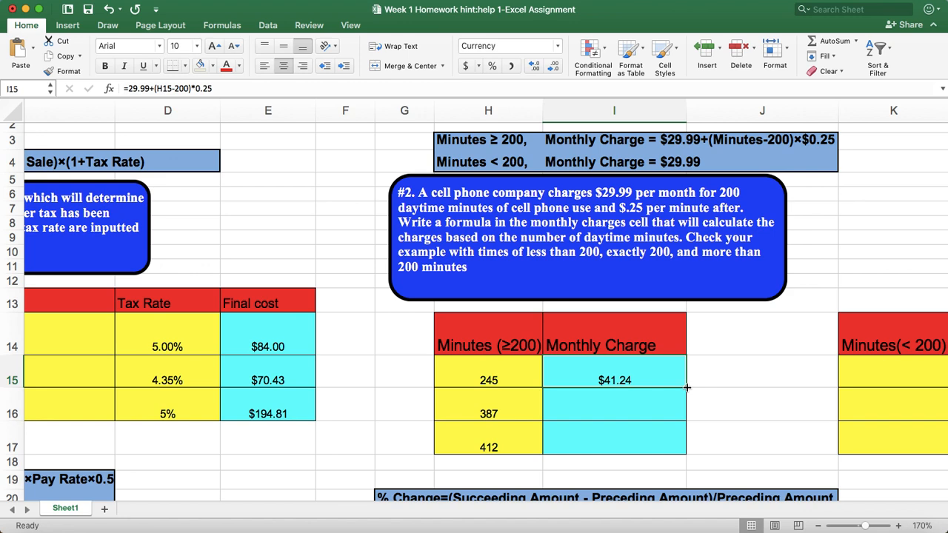
left_click_drag(687, 388, 681, 453)
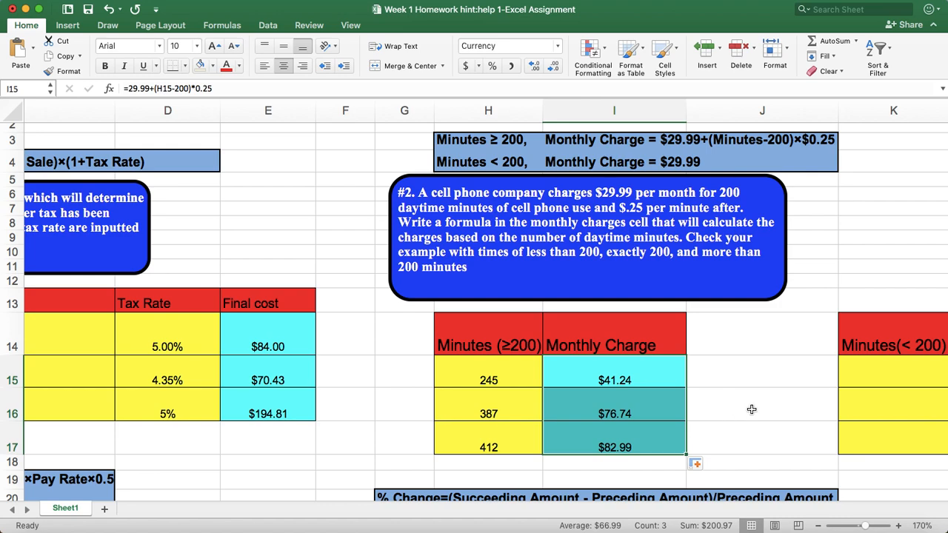
scroll(859, 465, "right", 5)
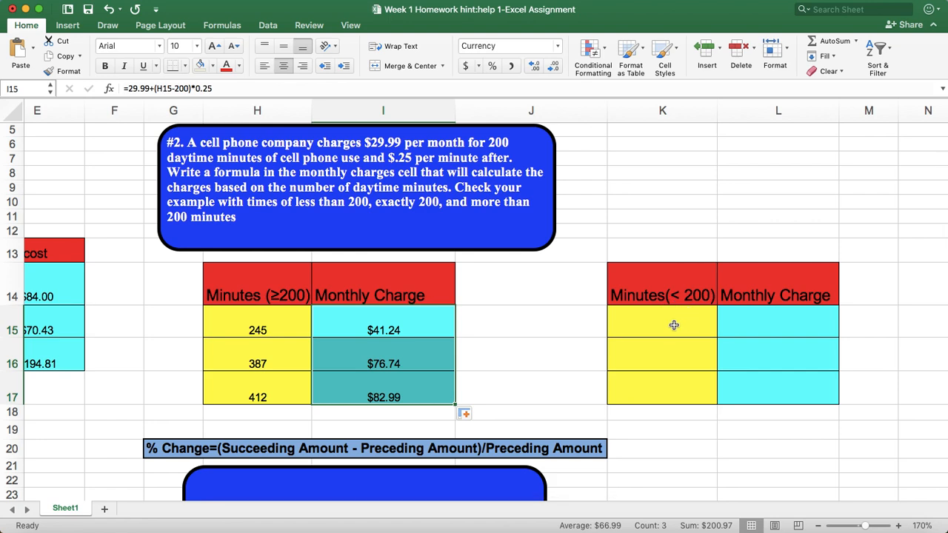
Enter the sample minutes 10, 68 and 199 in K15, K16 and K17 of the Minutes (< 200) column
left_click(674, 326)
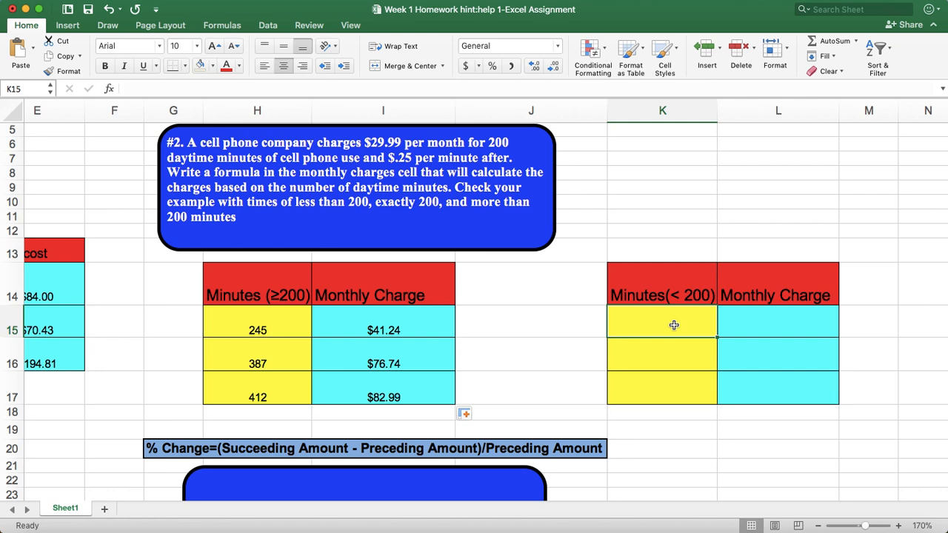
type("10")
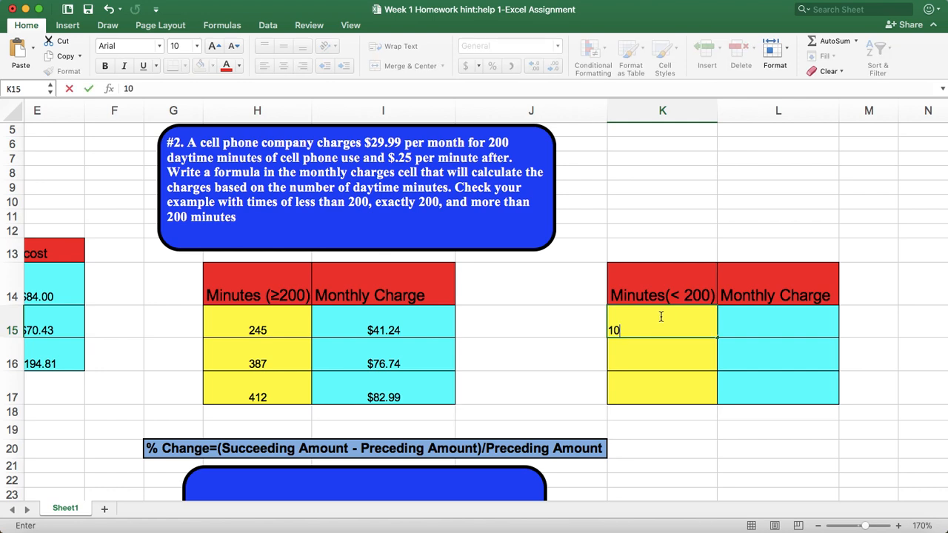
left_click(659, 354)
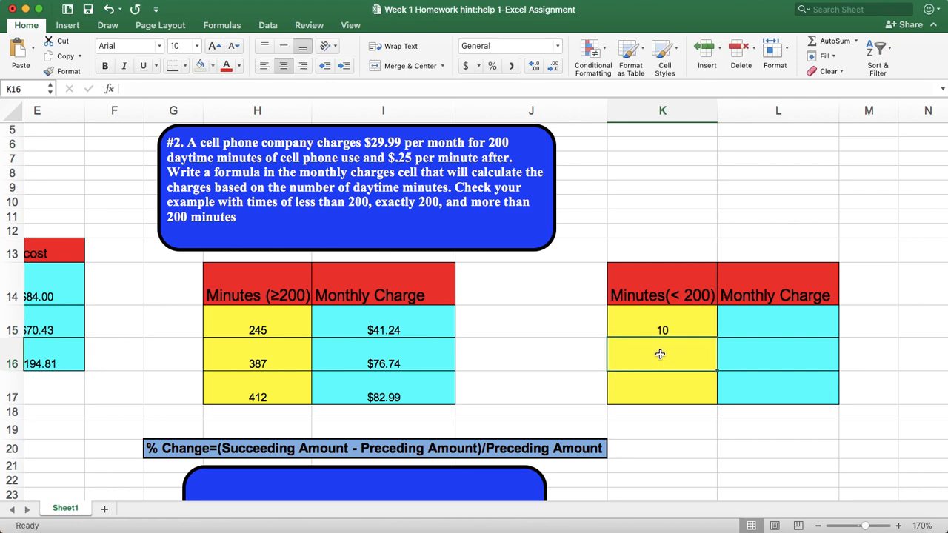
type("68")
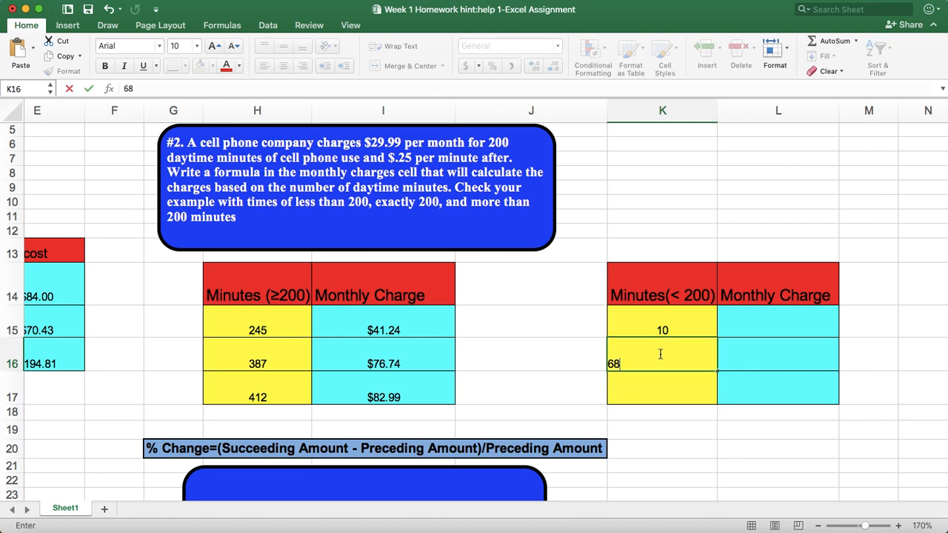
left_click(661, 382)
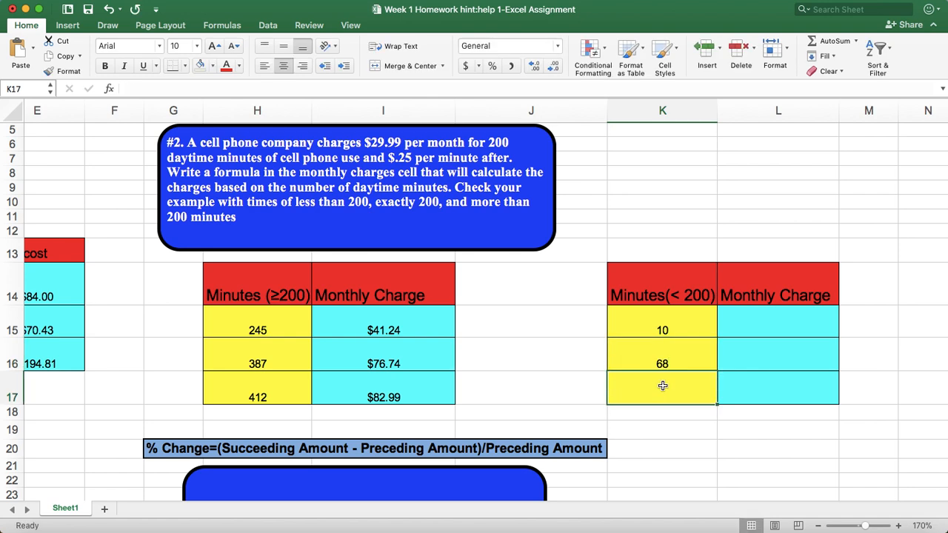
type("199")
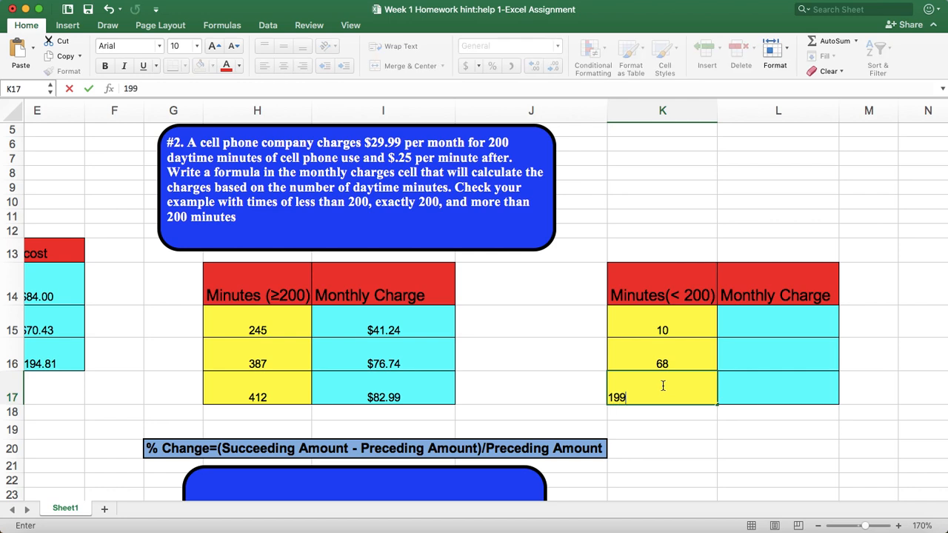
Enter the flat monthly charge formula =29.99 in L15 for the first sample under 200 minutes
left_click(771, 326)
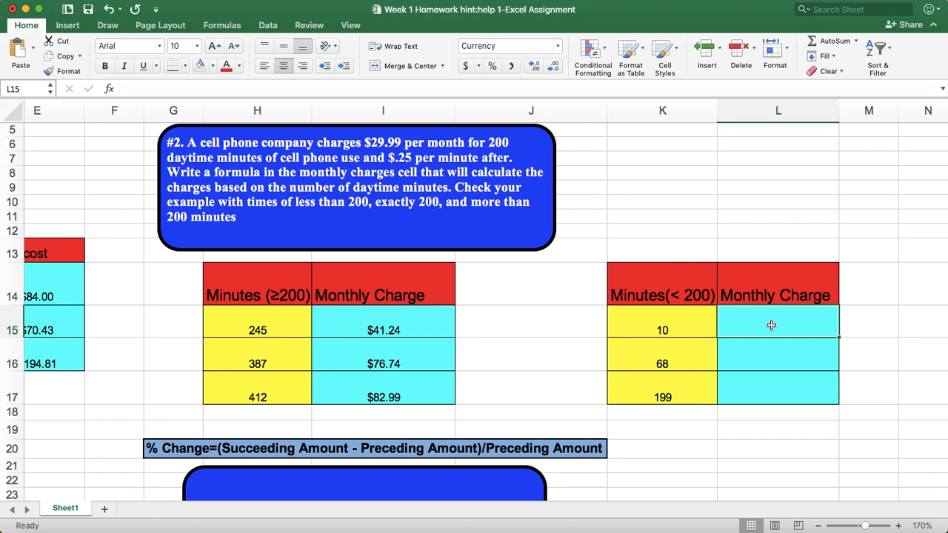
type("=")
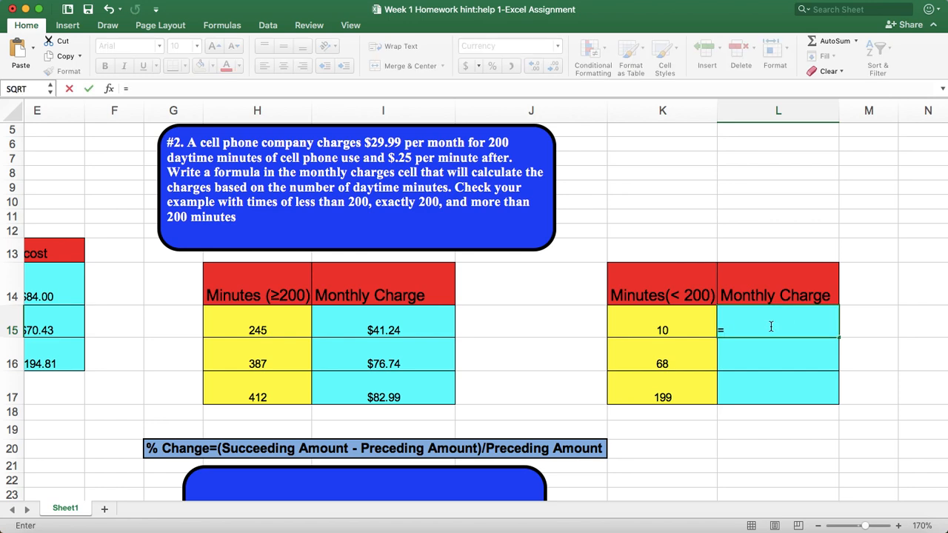
type("29.99")
key("Return")
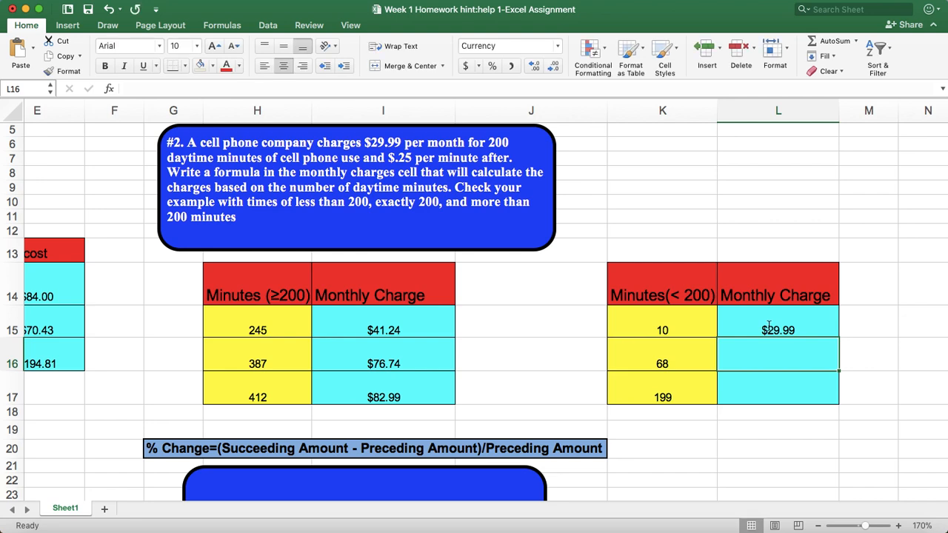
Copy the flat monthly charge formula from L15 down through L17
left_click(785, 324)
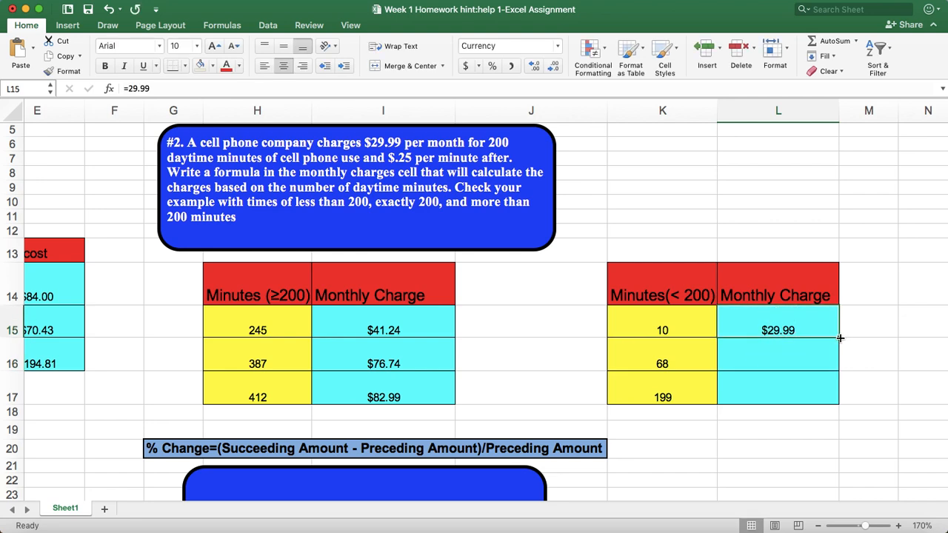
left_click_drag(840, 338, 829, 401)
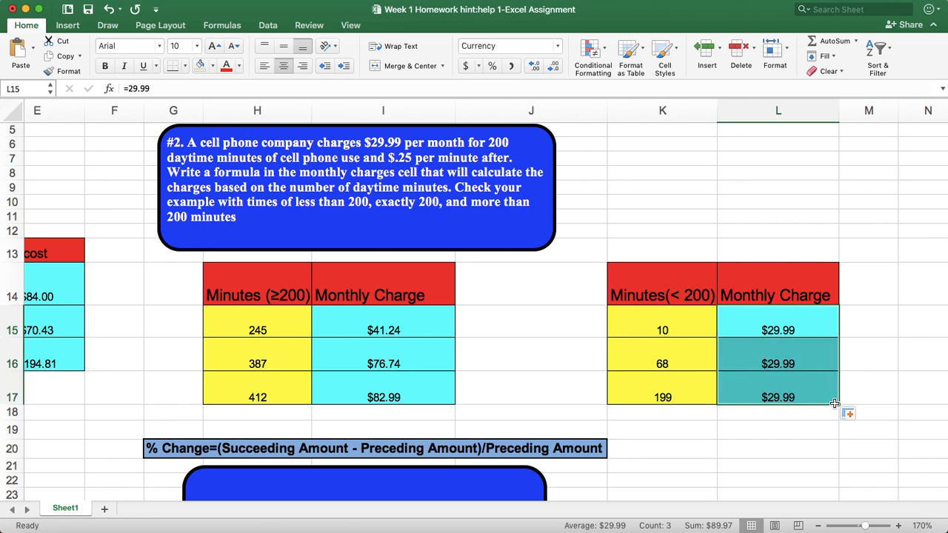
left_click(815, 360)
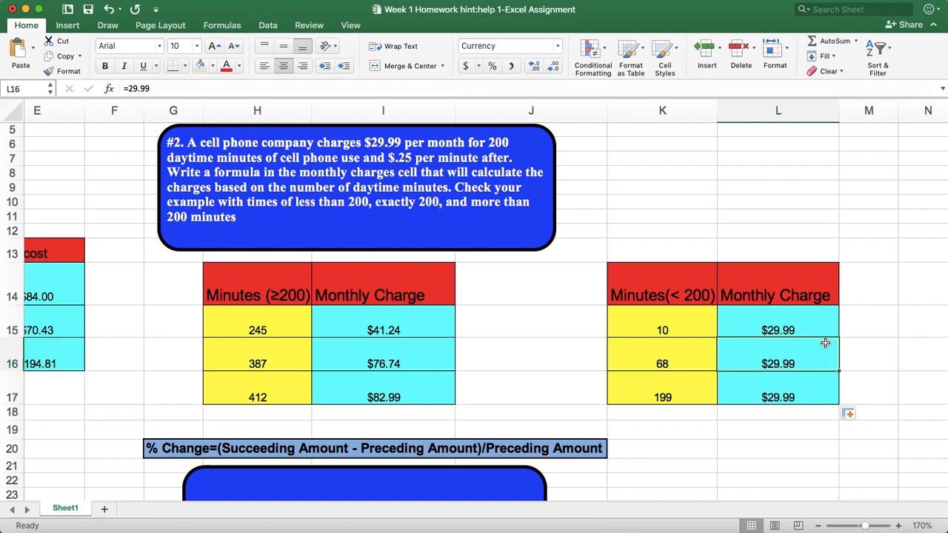
Examine problem #3, its Net Pay formula hints for hours ≥ 40 and < 40, and both empty payroll tables
scroll(681, 444, "left", 5)
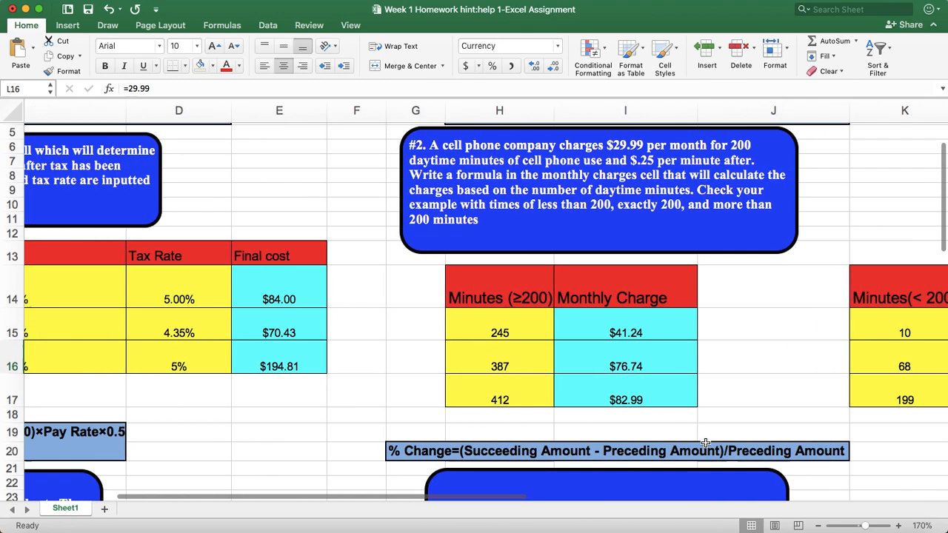
scroll(488, 402, "left", 2)
scroll(488, 402, "down", 3)
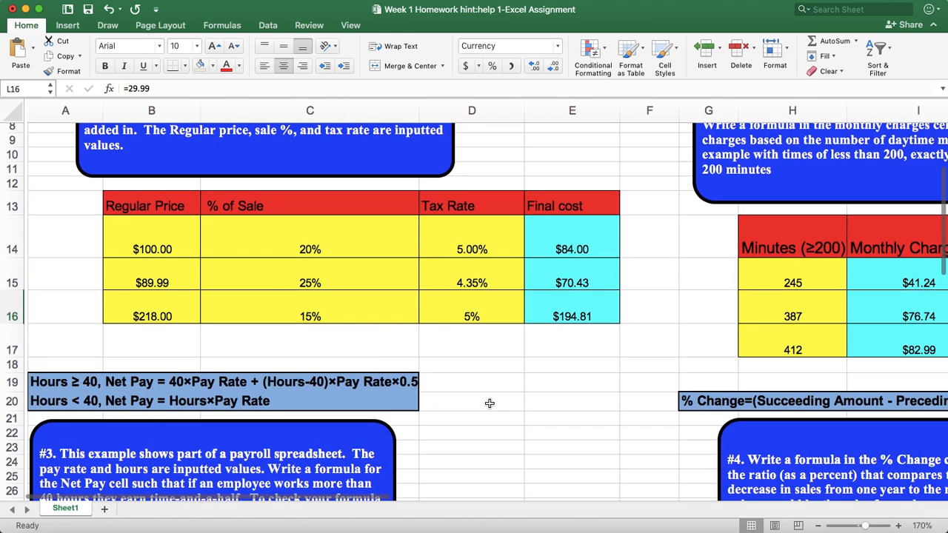
scroll(489, 403, "down", 3)
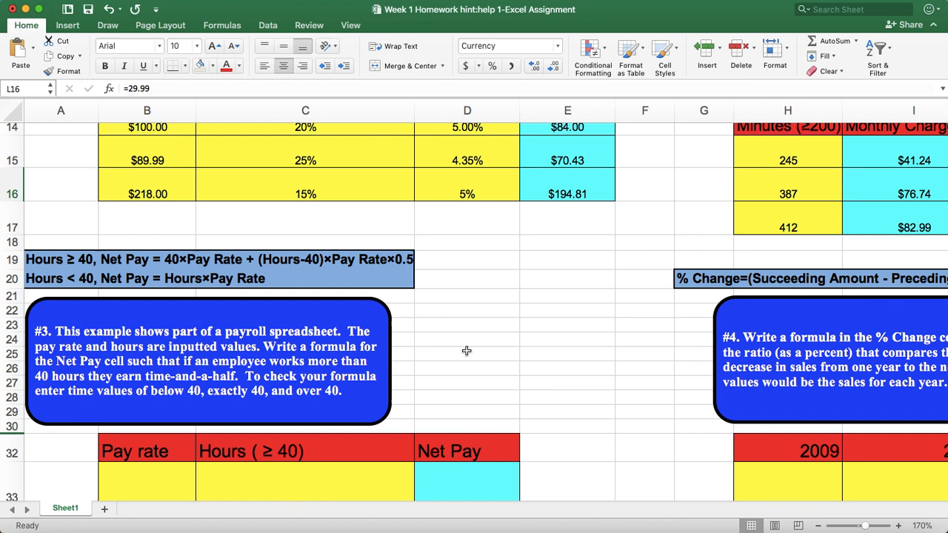
scroll(467, 350, "up", 1)
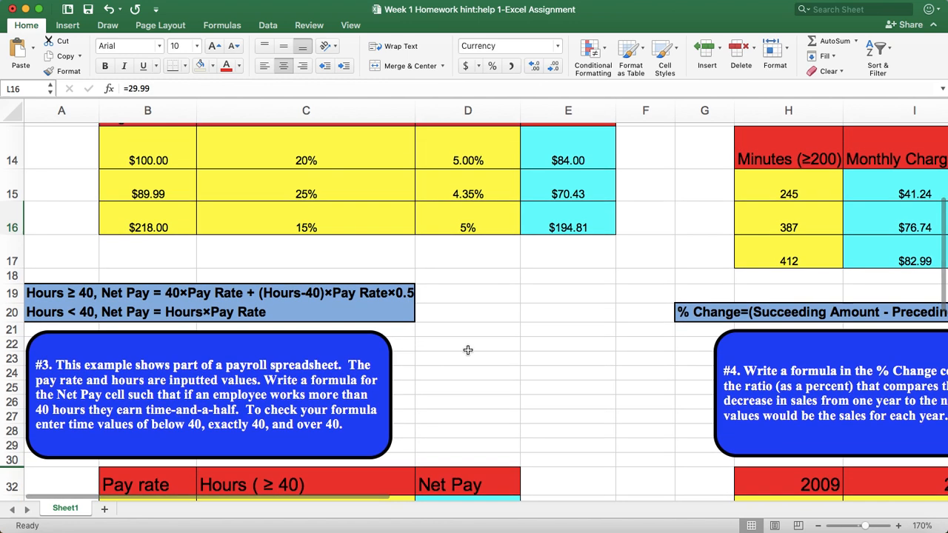
scroll(490, 348, "up", 5)
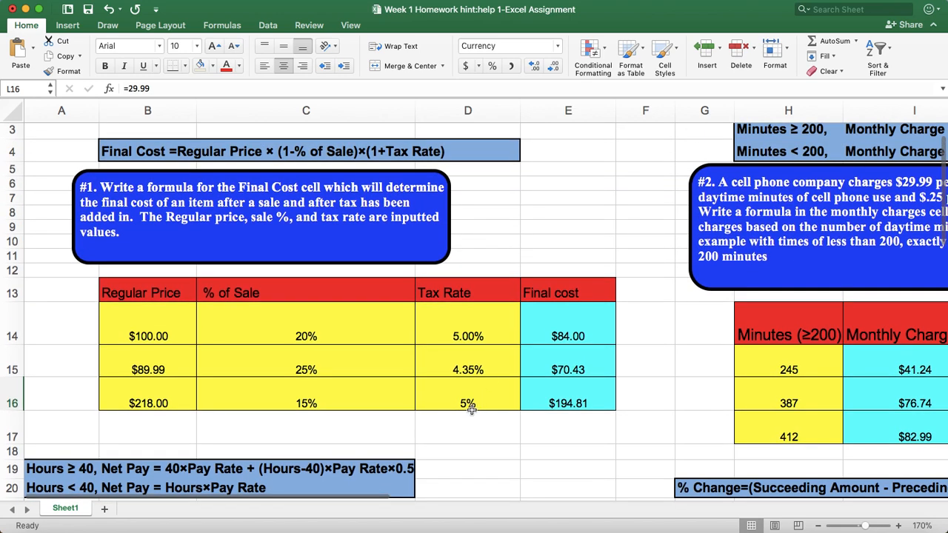
scroll(497, 349, "down", 4)
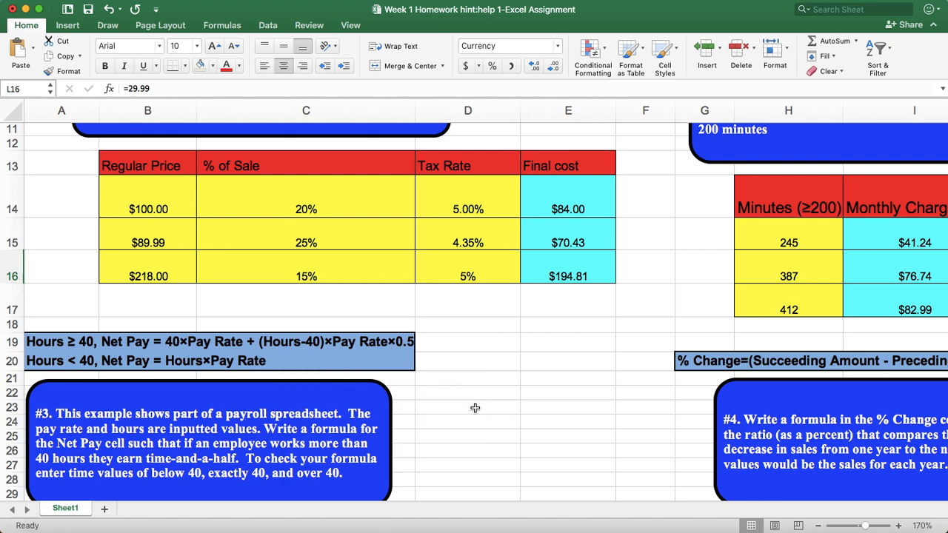
scroll(477, 408, "right", 1)
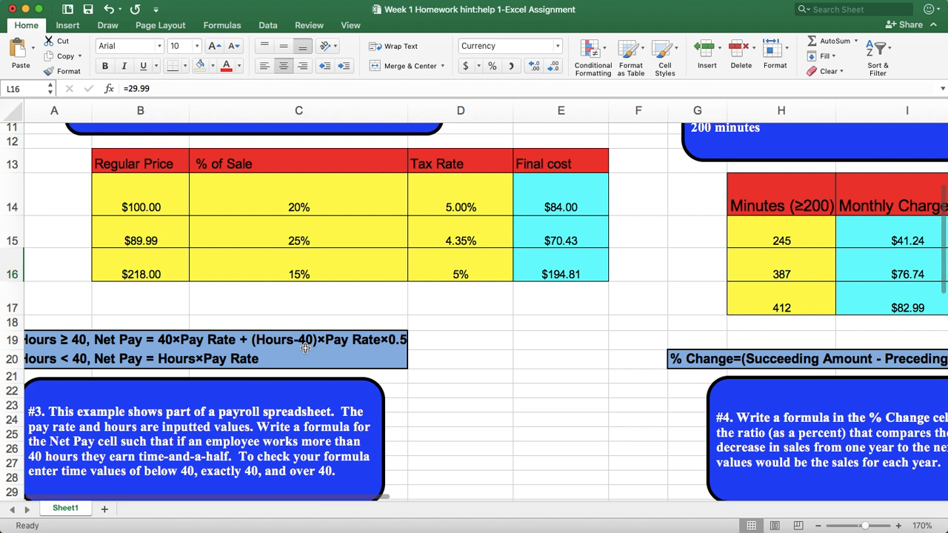
mouse_move(328, 347)
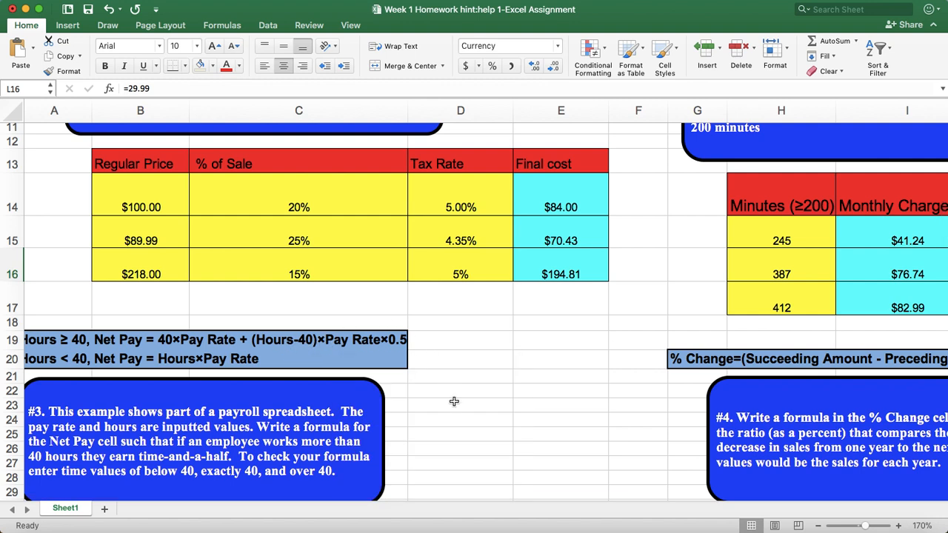
scroll(449, 400, "down", 3)
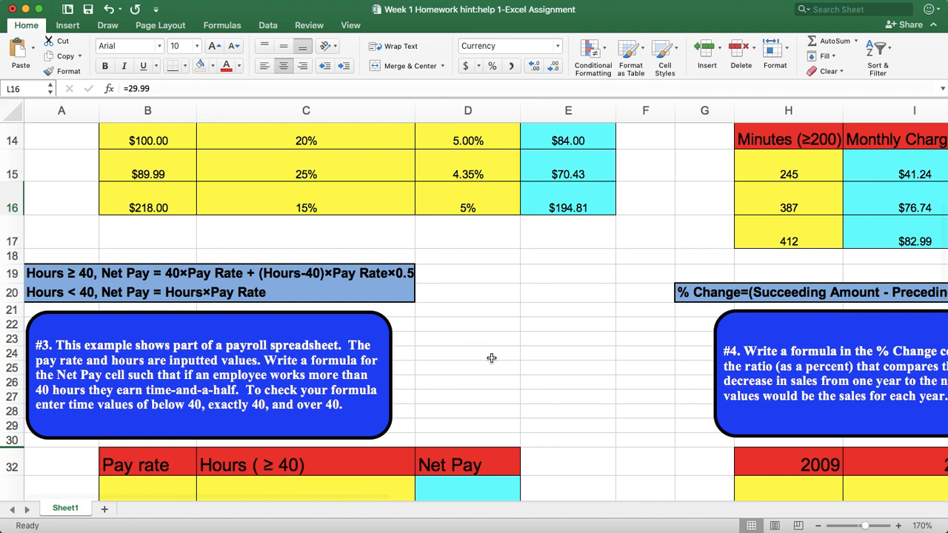
scroll(491, 358, "down", 5)
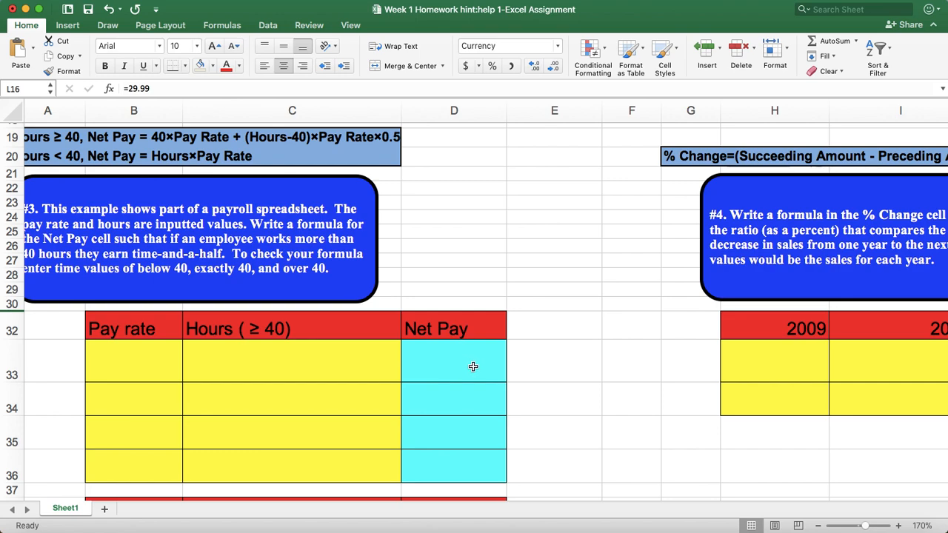
scroll(639, 417, "down", 3)
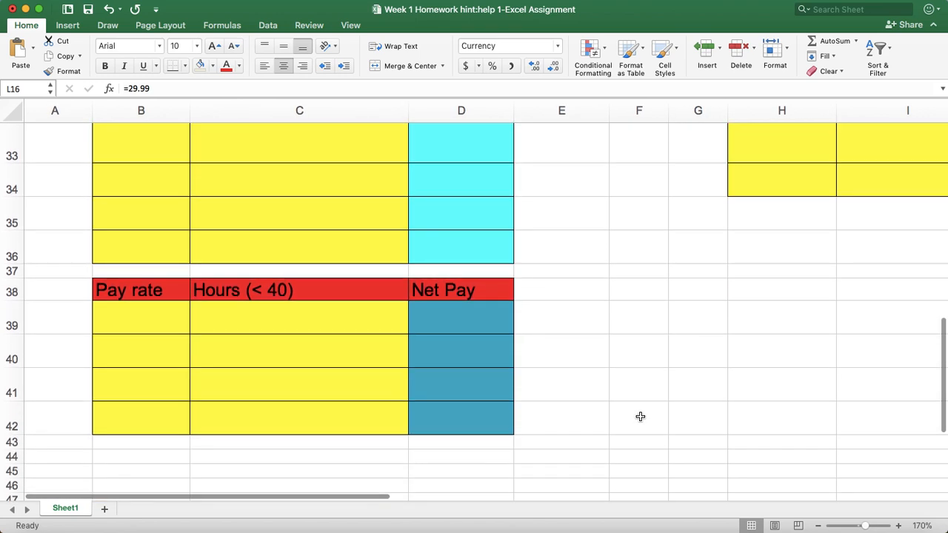
Review problem #4, its % Change formula hint and the 2009 and 2010 sales table
scroll(640, 416, "up", 10)
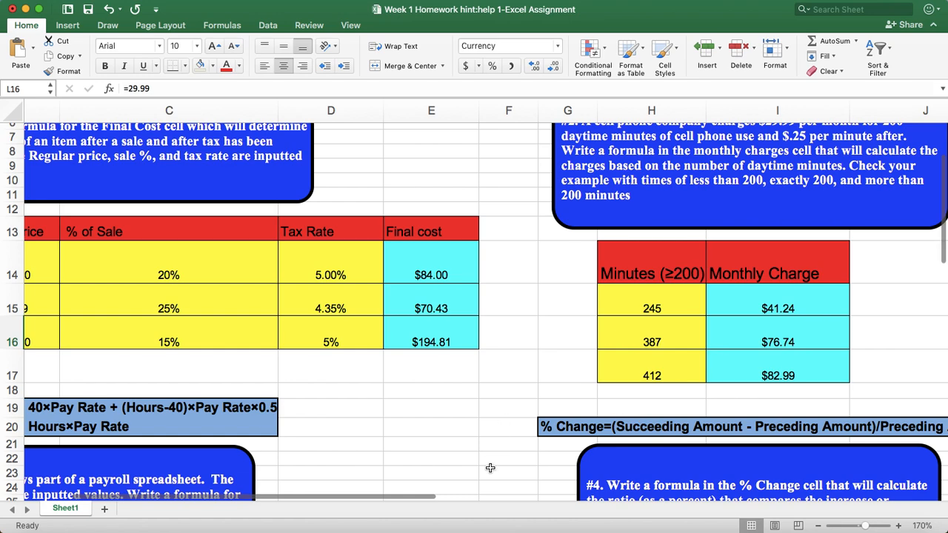
scroll(474, 441, "down", 2)
scroll(474, 441, "right", 1)
scroll(455, 422, "up", 1)
scroll(454, 421, "right", 1)
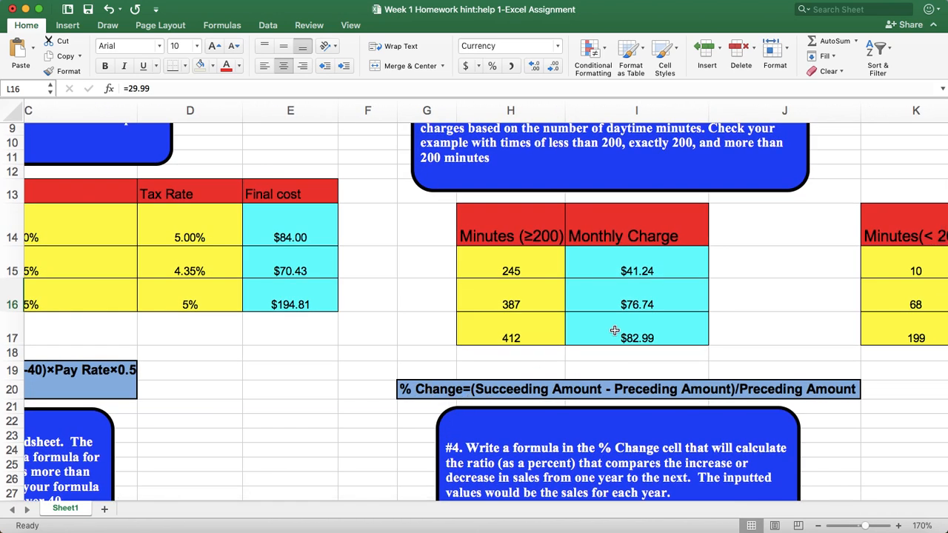
scroll(615, 330, "down", 4)
scroll(615, 330, "right", 1)
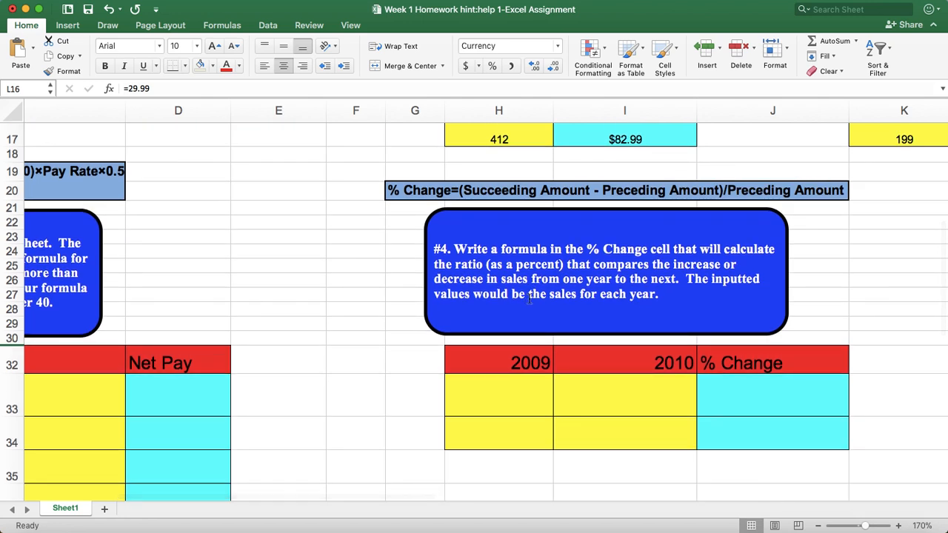
scroll(528, 299, "up", 1)
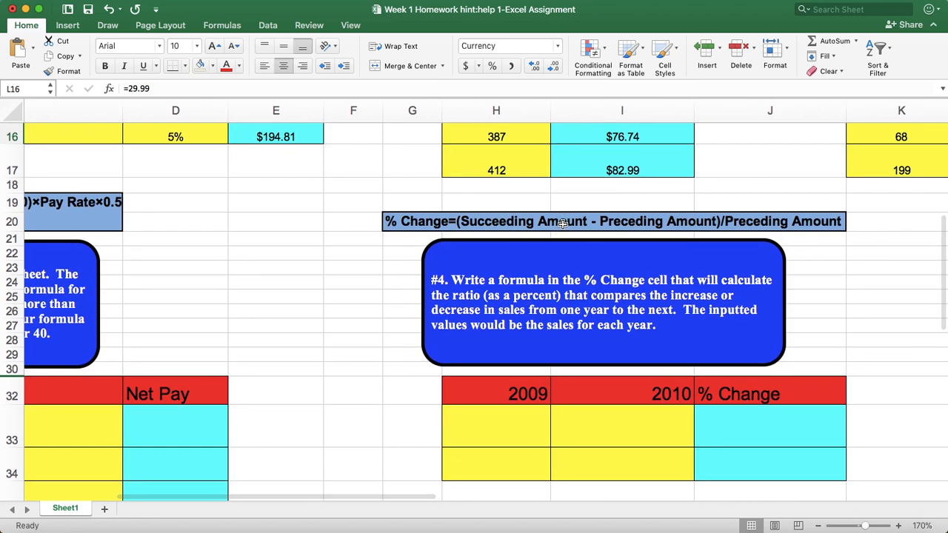
mouse_move(563, 223)
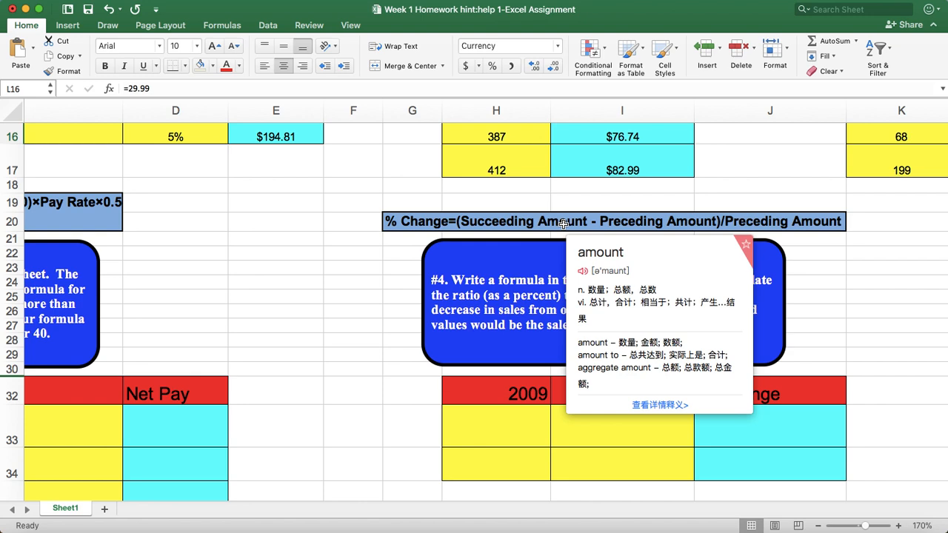
mouse_move(618, 227)
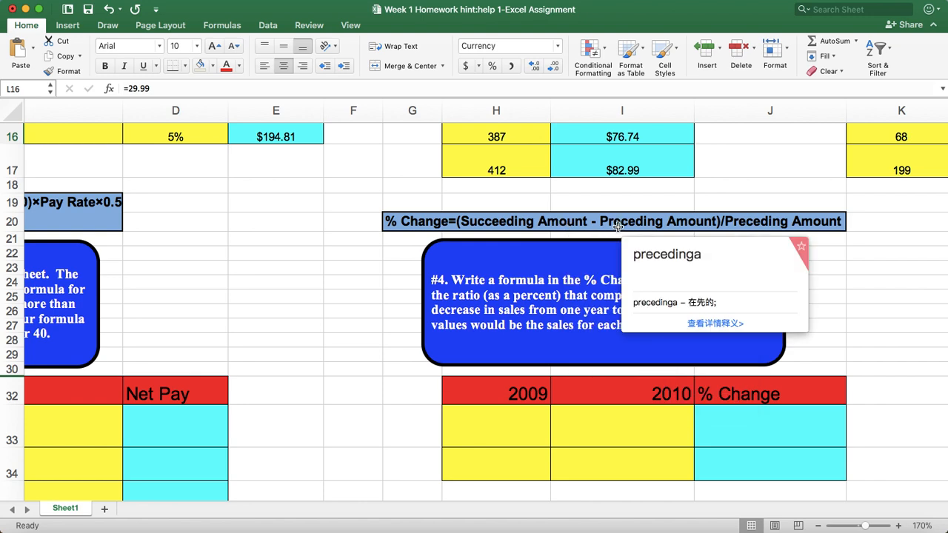